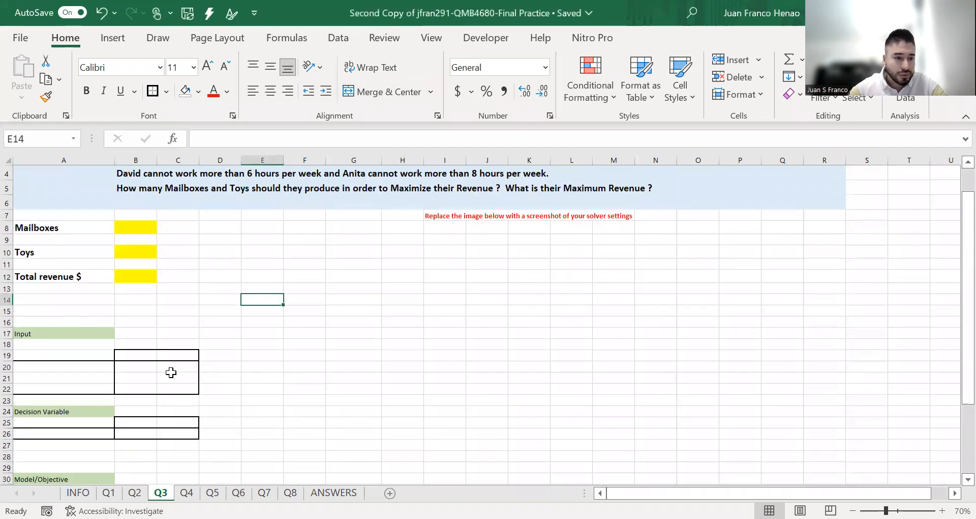
Enter the product headers Mailboxes and Toys in cells B19 and C19 of the Input table
scroll(166, 465, "down", 1)
scroll(167, 468, "down", 2)
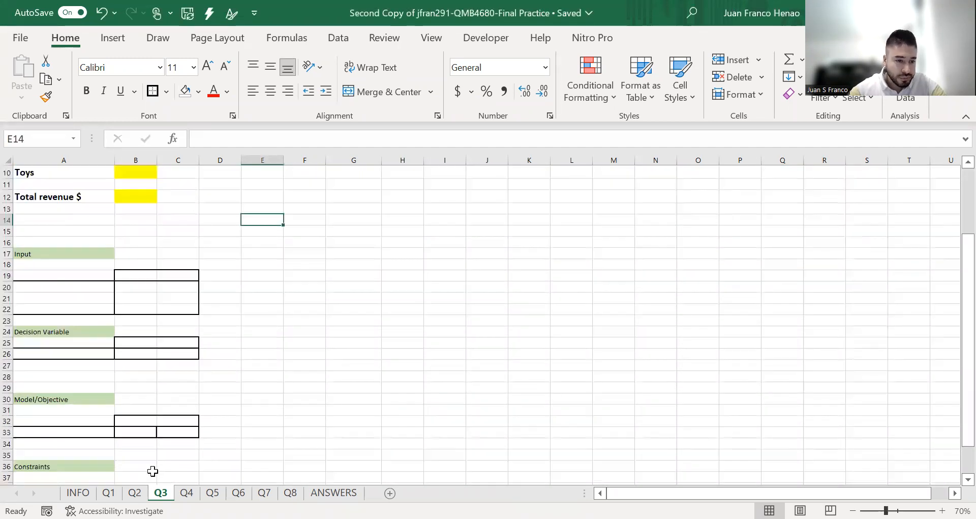
scroll(152, 356, "down", 2)
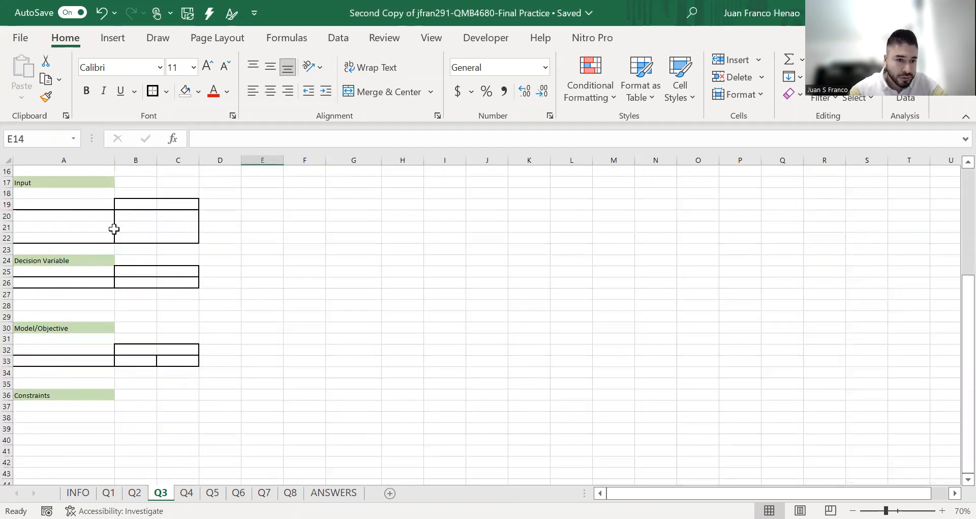
scroll(170, 397, "up", 3)
scroll(172, 332, "up", 2)
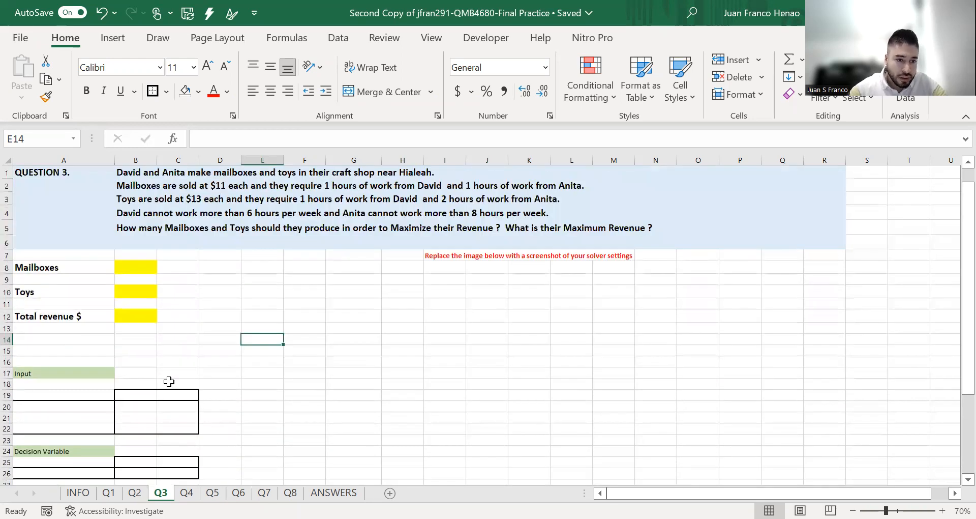
left_click(150, 394)
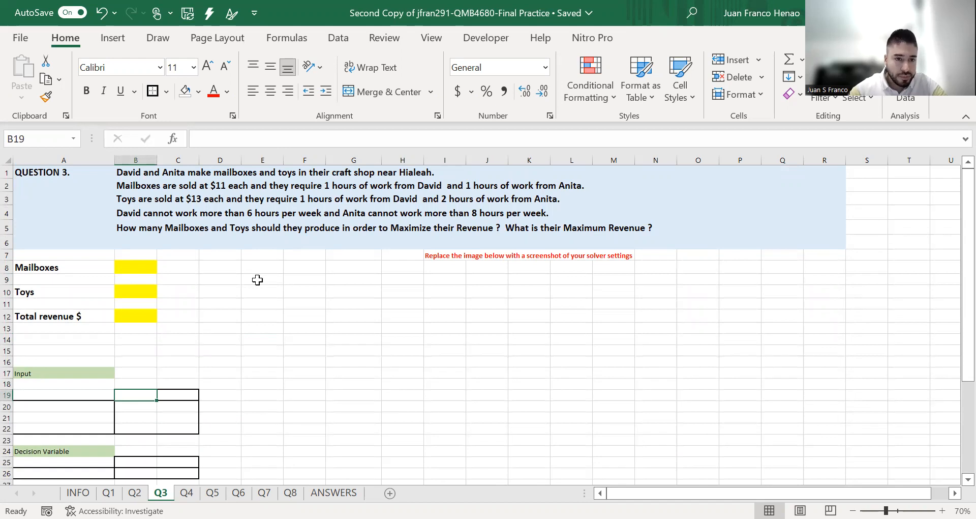
type("Ma")
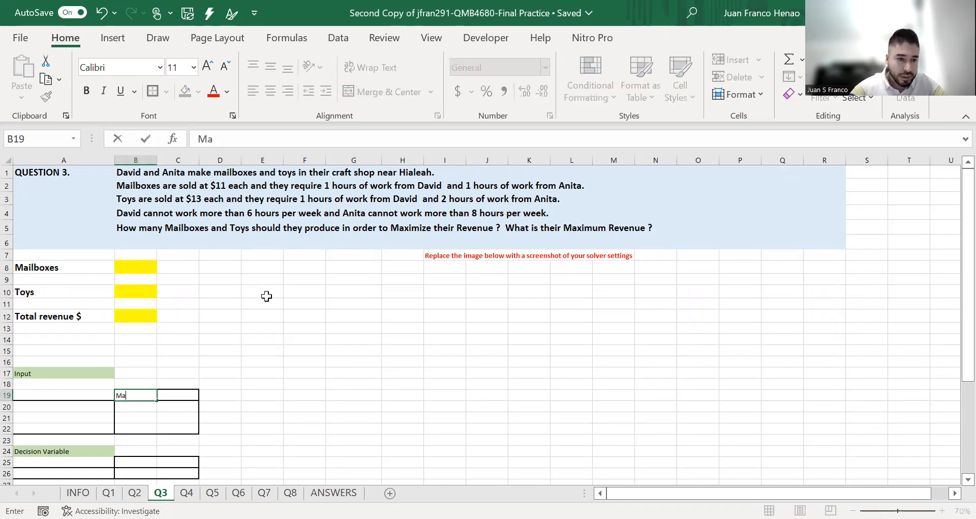
type("ilboxes")
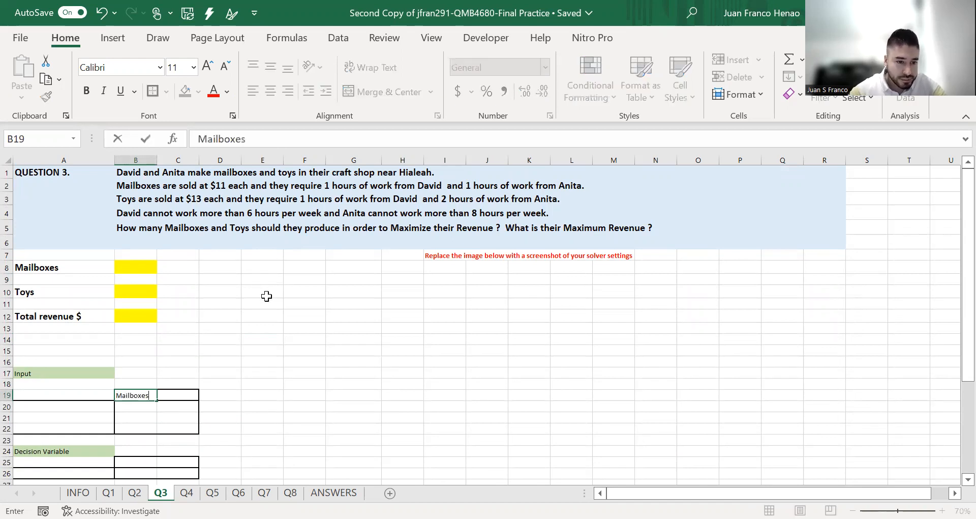
key("Tab")
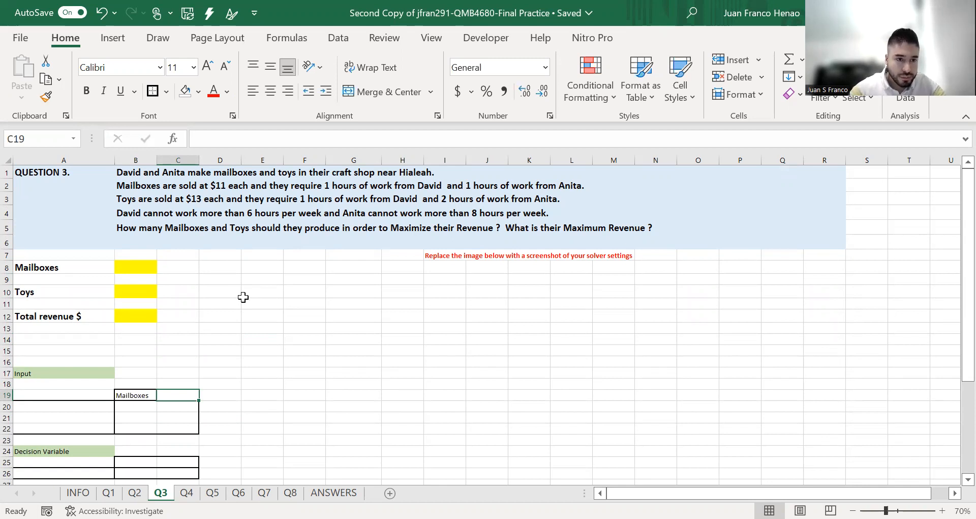
type("Toys")
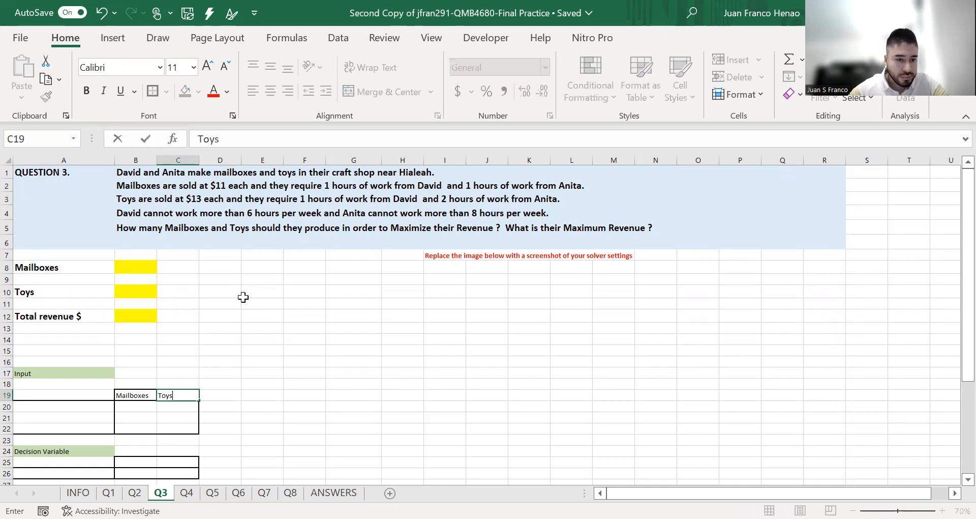
key("Return")
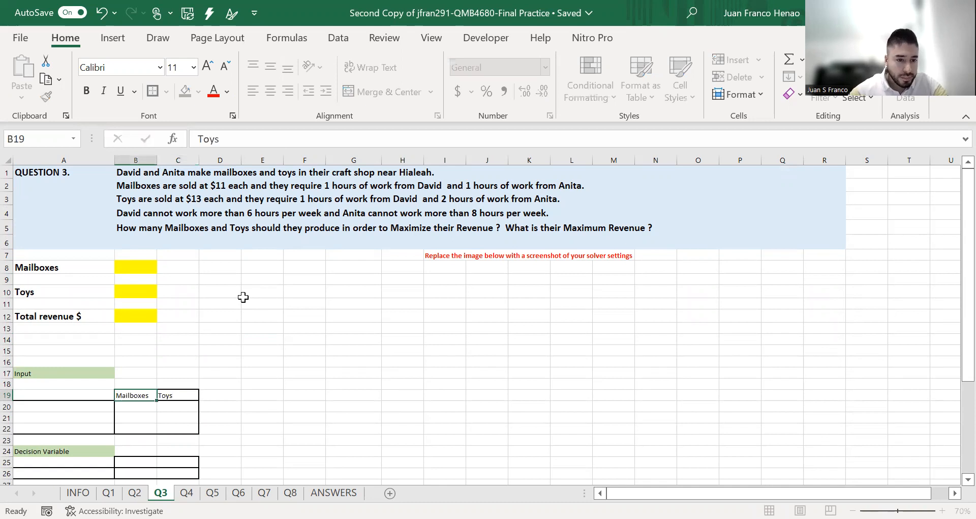
Add a Price row in row 20 of the Input table with 11 for Mailboxes and 13 for Toys
key("Left")
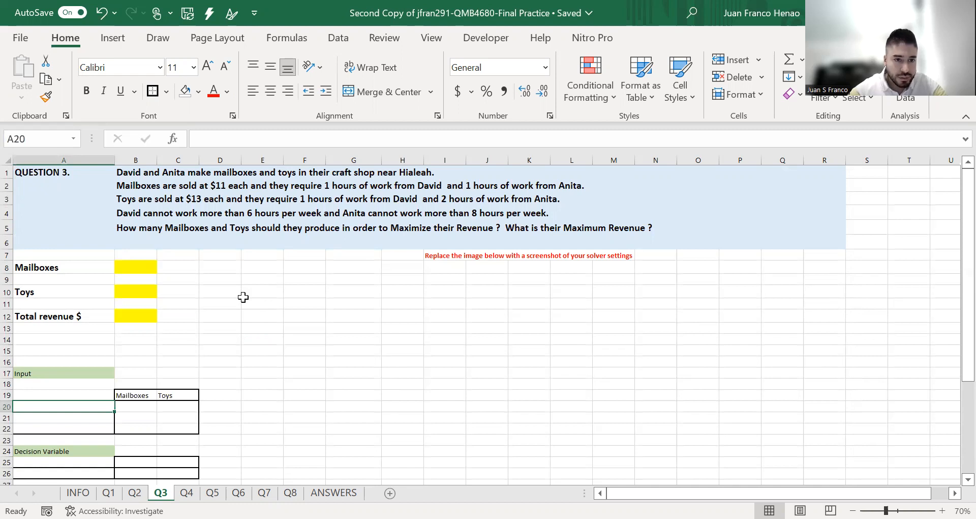
type("Price")
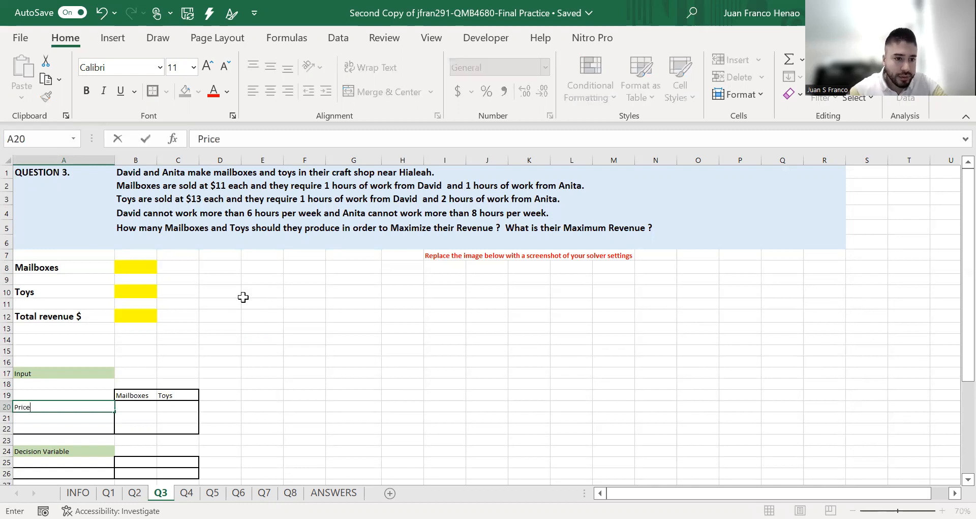
key("Tab")
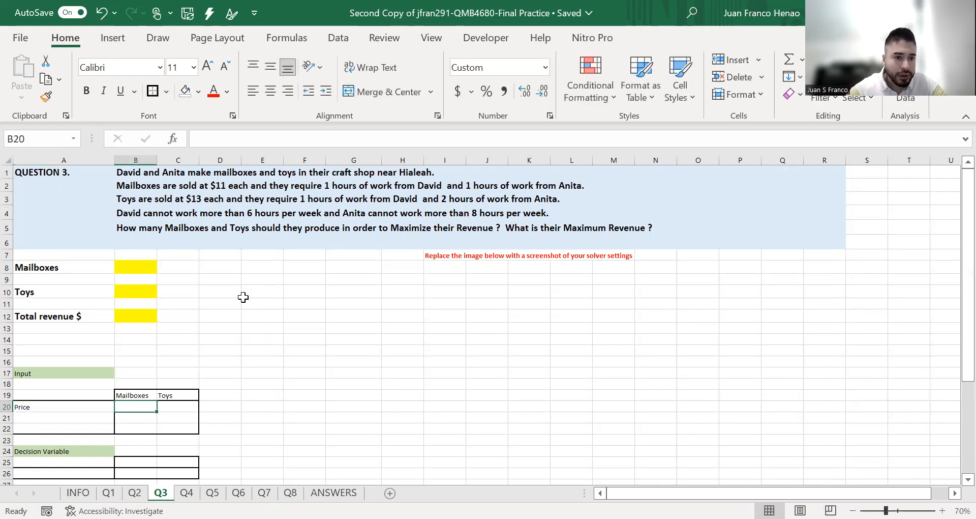
type("11")
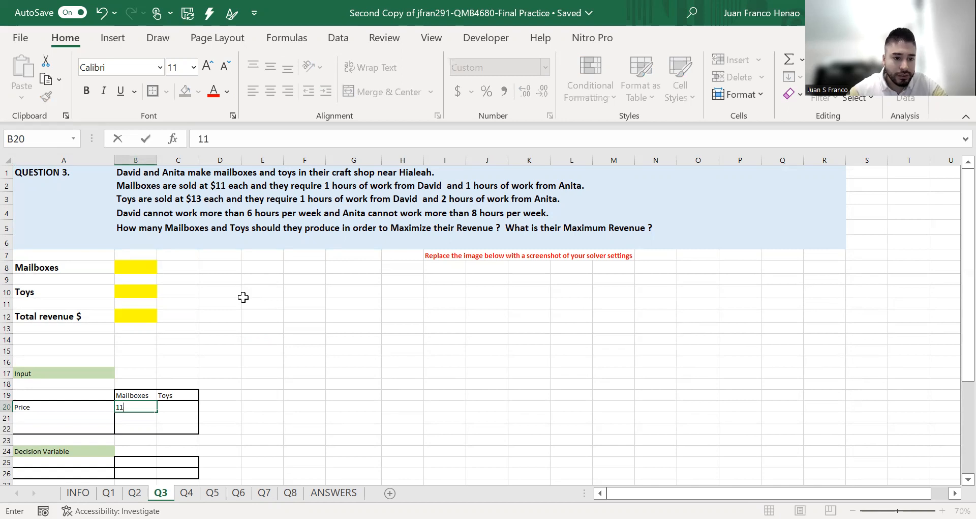
key("Tab")
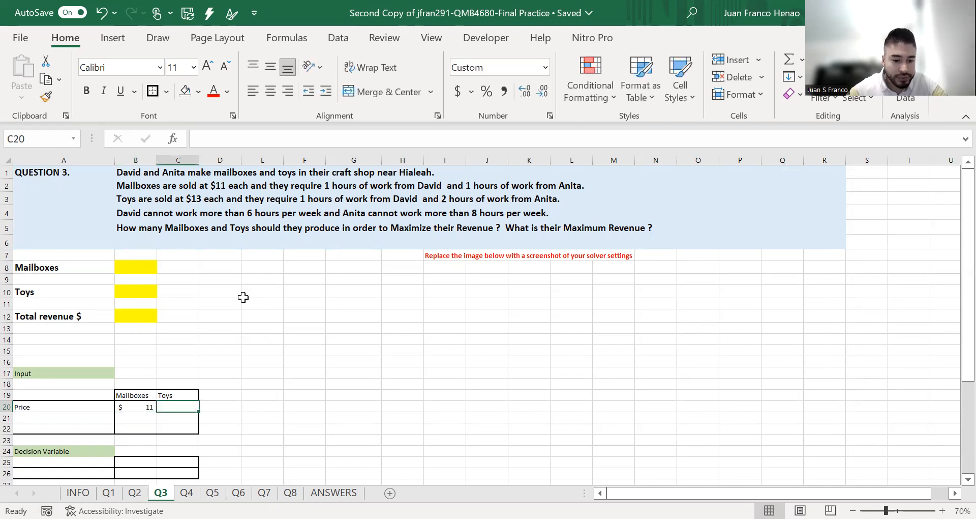
type("13")
key("Return")
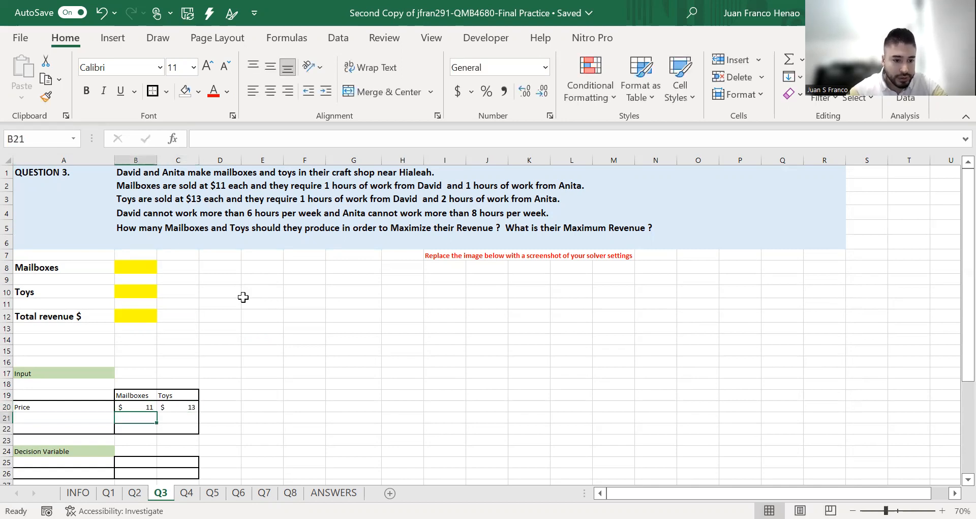
Label A21 and A22 with each worker's first name followed by "hours worked", in the order the question names them
key("Down")
key("Left")
key("Up")
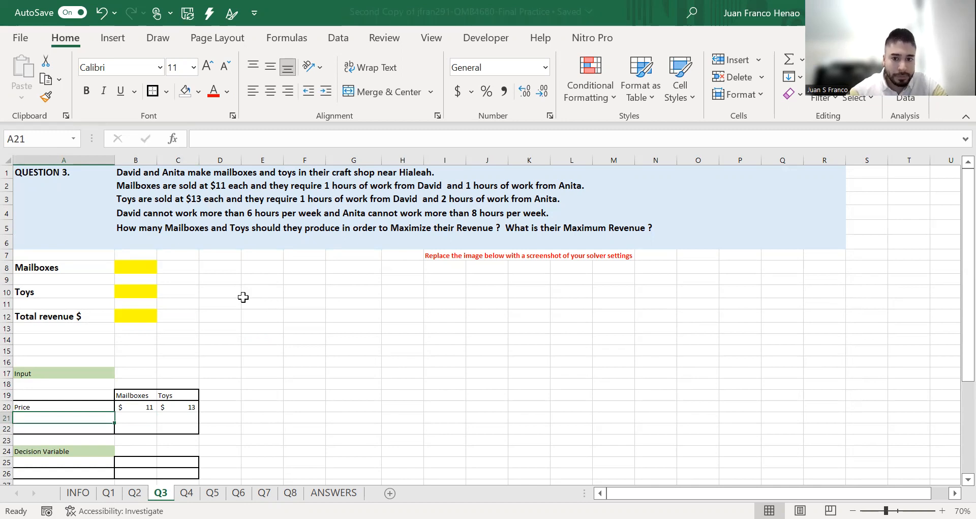
type("David ")
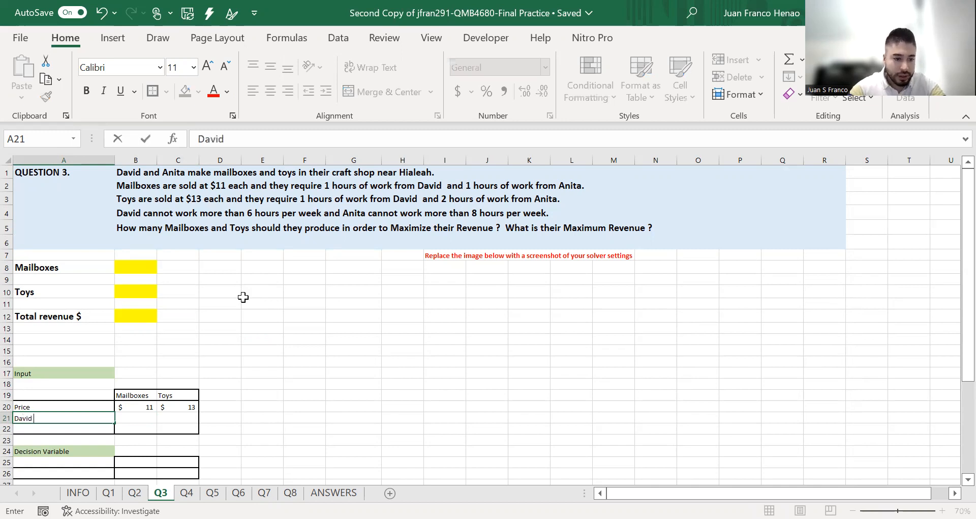
type("hours worked")
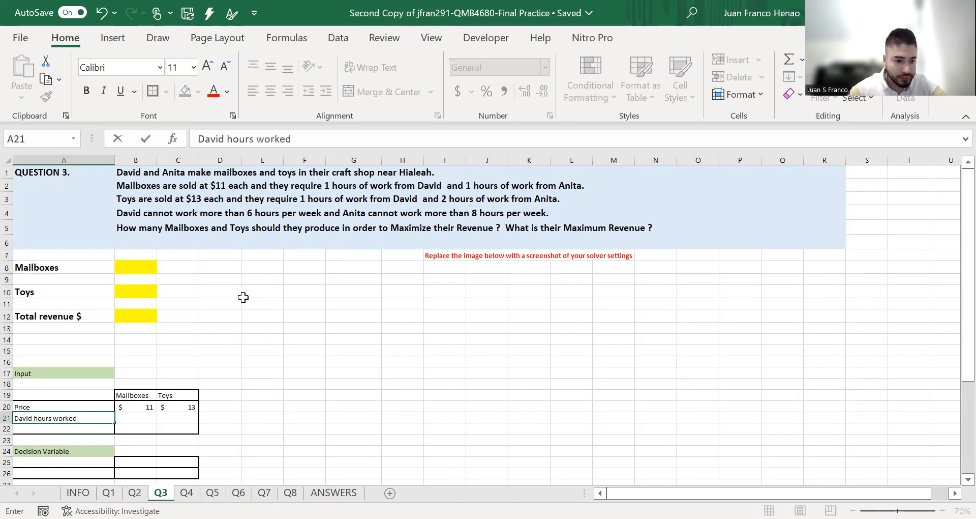
key("Return")
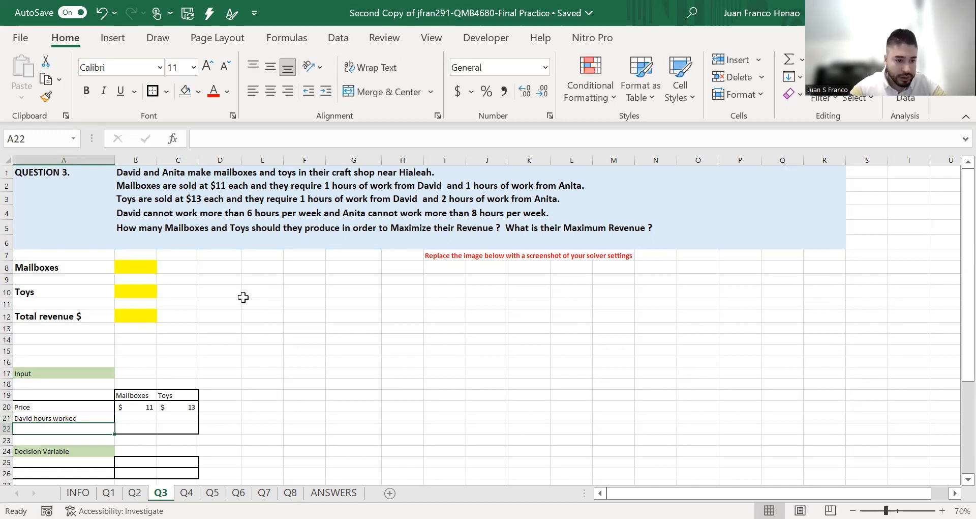
type("Anita hours worked")
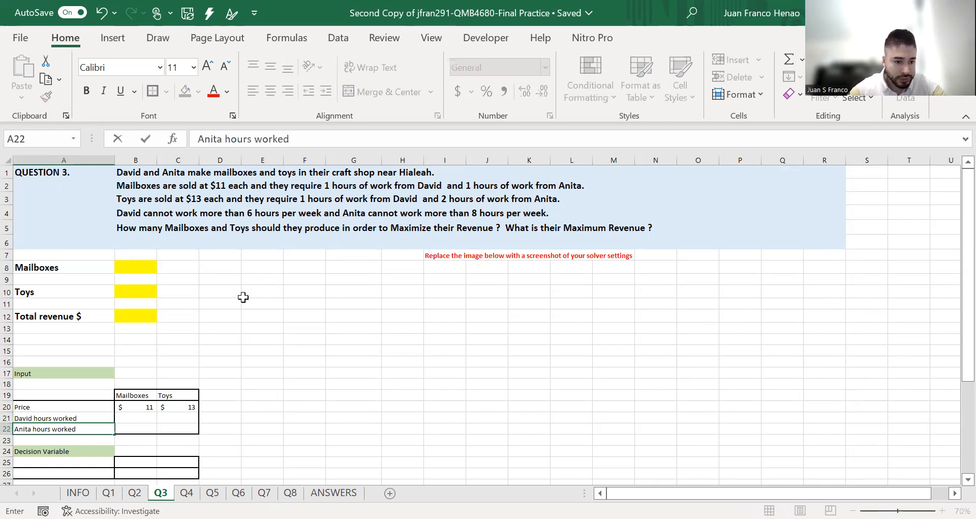
Enter 1 hour for each of the two workers in the Mailboxes column, cells B21 and B22
key("Right")
key("Up")
key("Up")
key("Down")
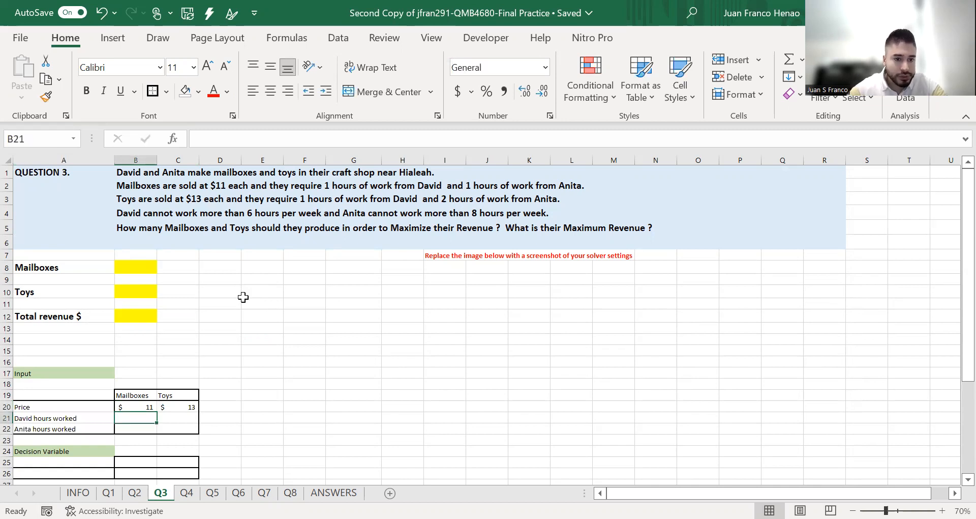
type("1")
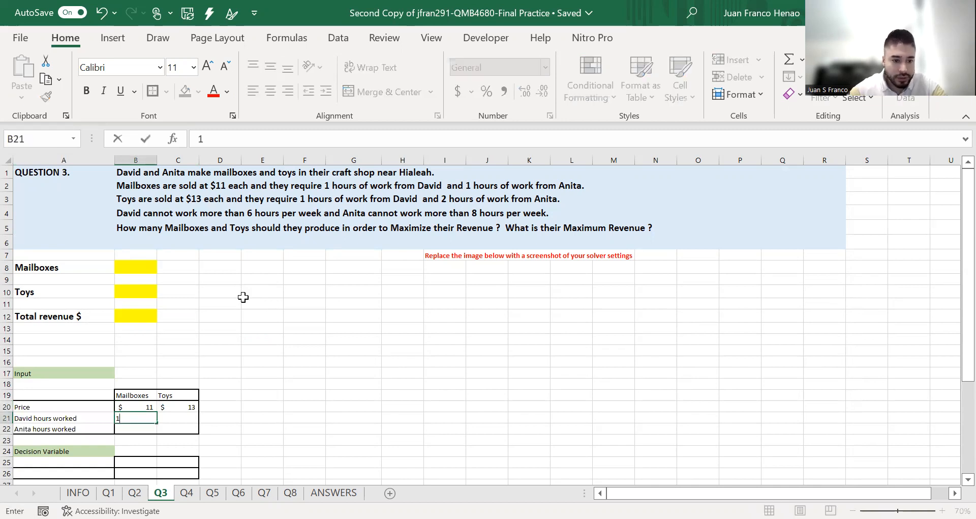
key("Return")
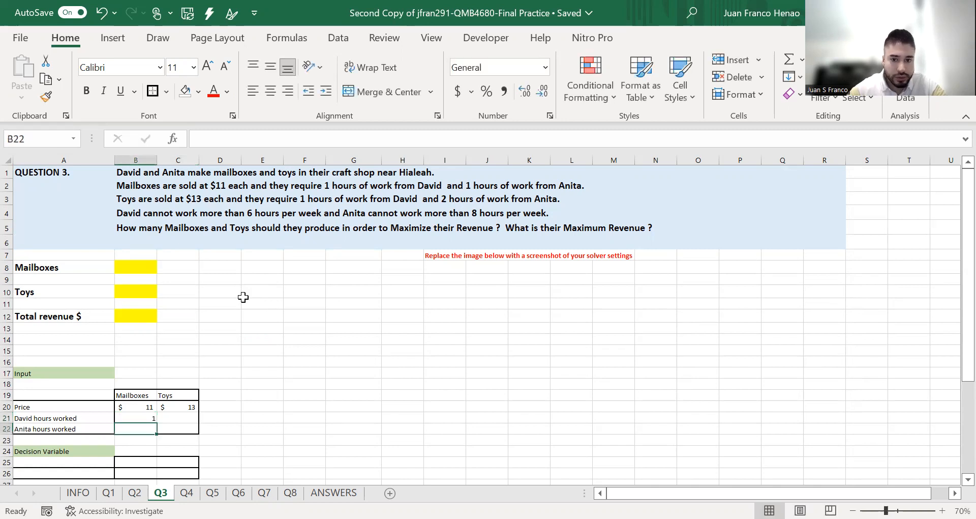
type("1")
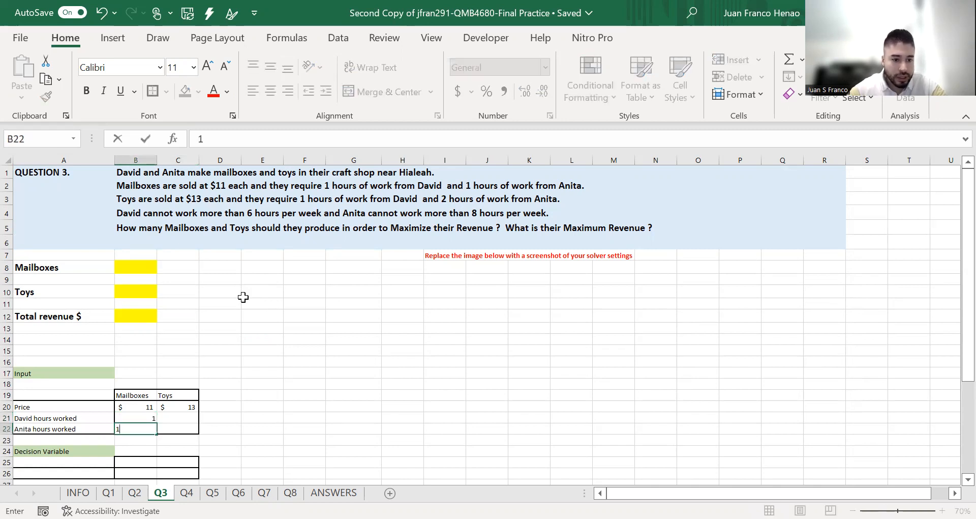
Enter the Toys labor hours, 1 in C21 for the first worker and 2 in C22 for the second
key("Right")
key("Up")
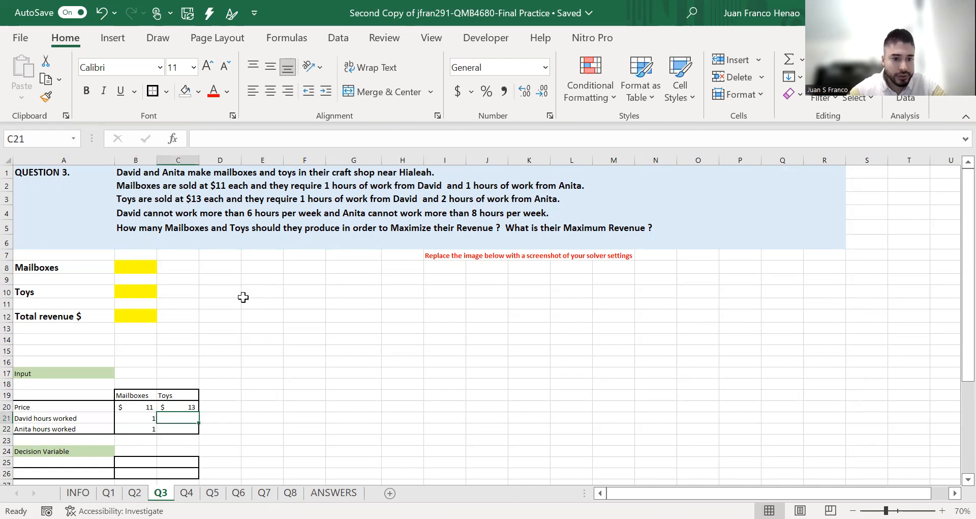
type("1")
key("Return")
type("2")
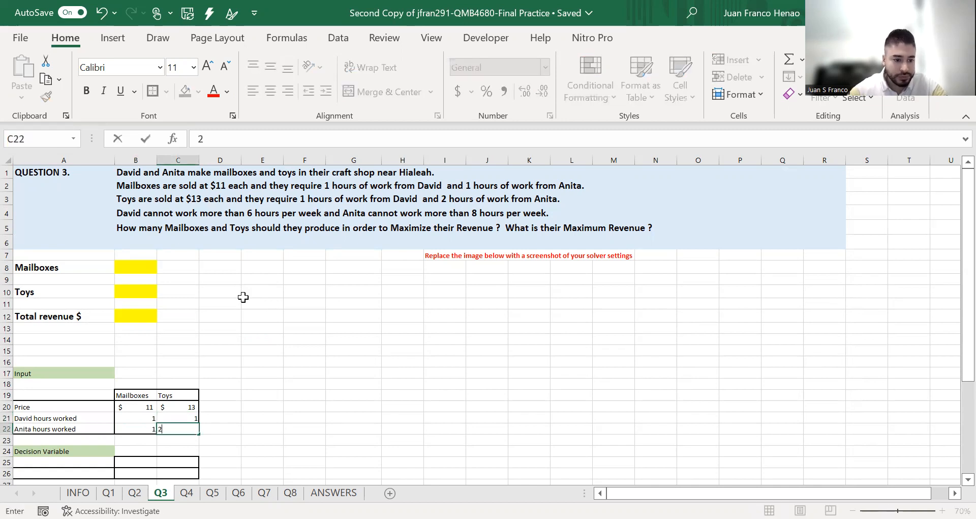
key("Return")
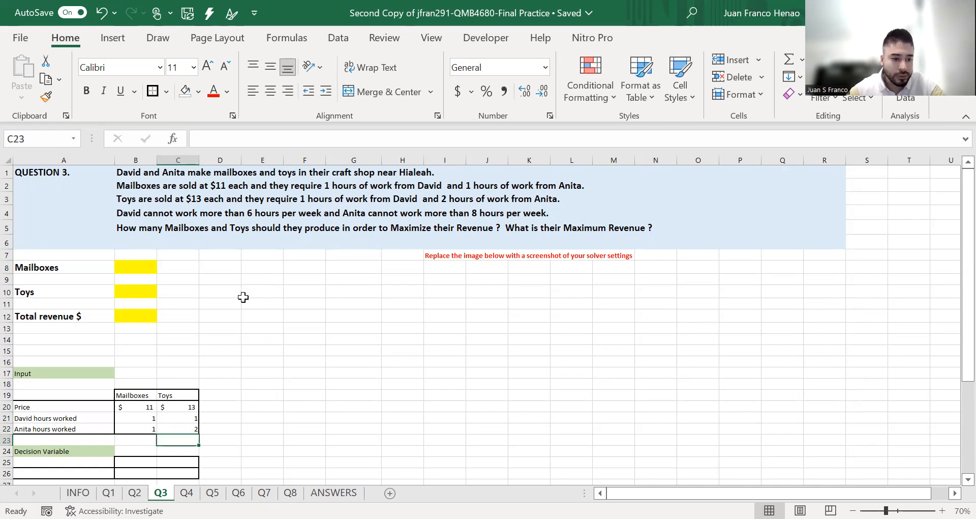
Label row 26 of the Decision Variable table "How many to produce?" in cell A26
key("Down")
key("Left")
key("Down")
key("Down")
key("Down")
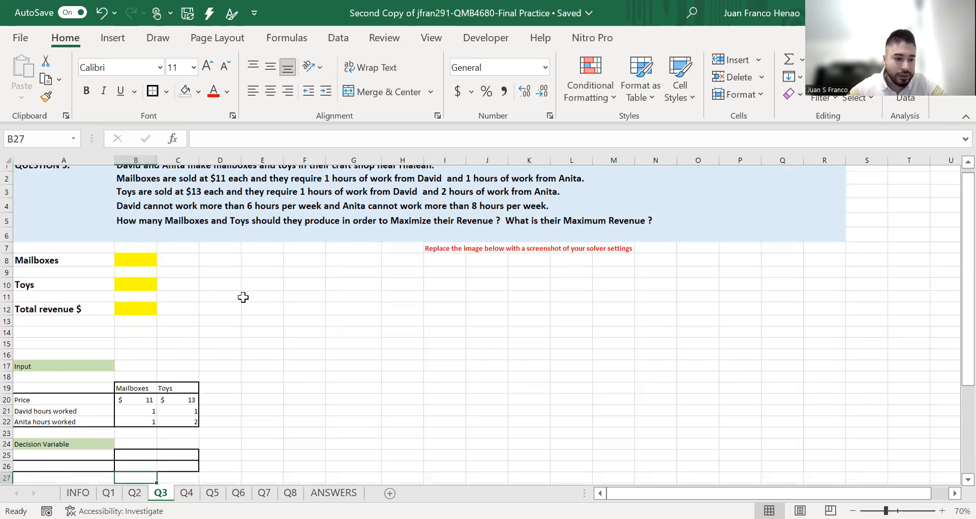
key("Up")
key("Left")
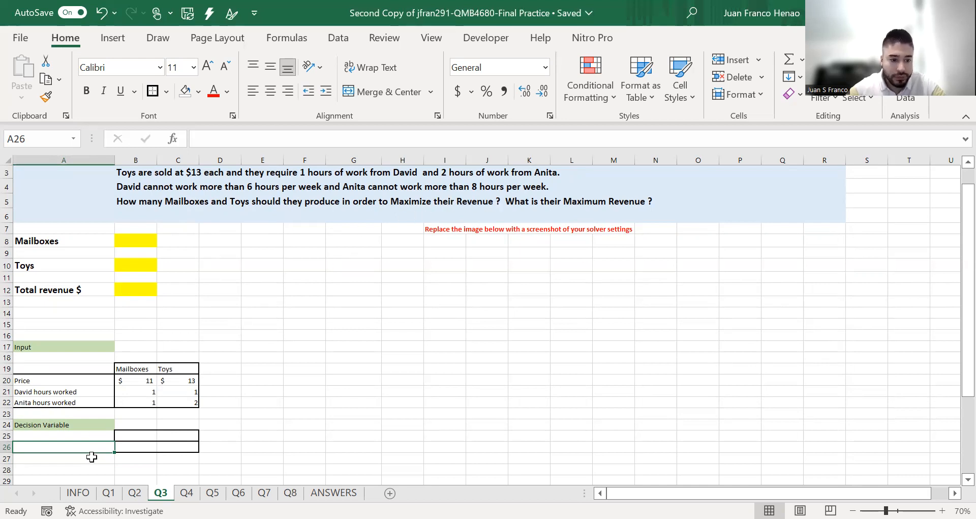
type("How man")
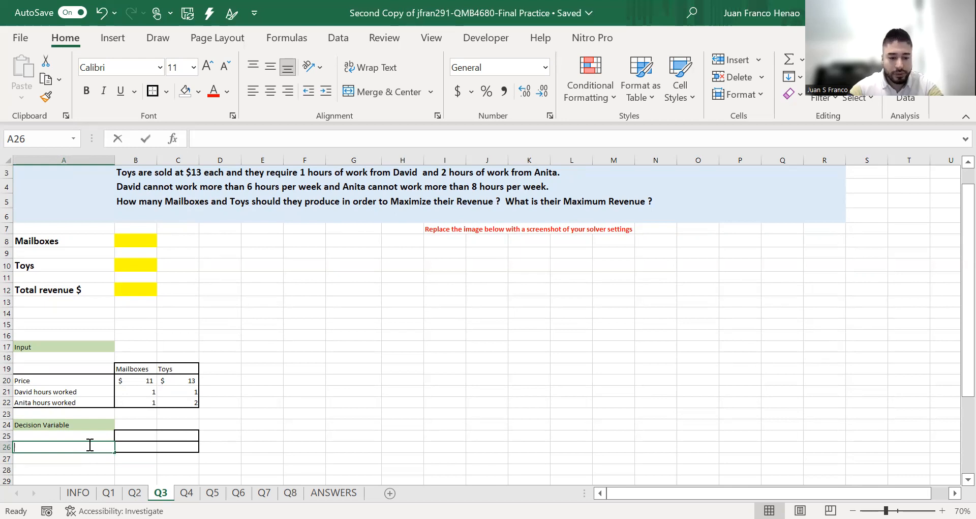
type("y to produce?")
key("Return")
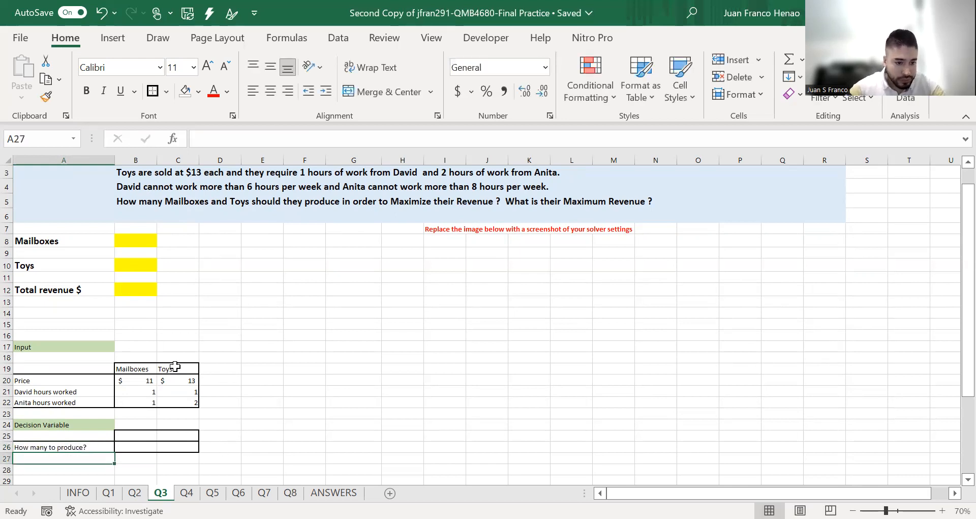
Copy the Mailboxes and Toys headers from B19:C19 into B25:C25 of the Decision Variable table
left_click_drag(146, 367, 167, 368)
key("ctrl+c")
left_click(152, 433)
key("ctrl+v")
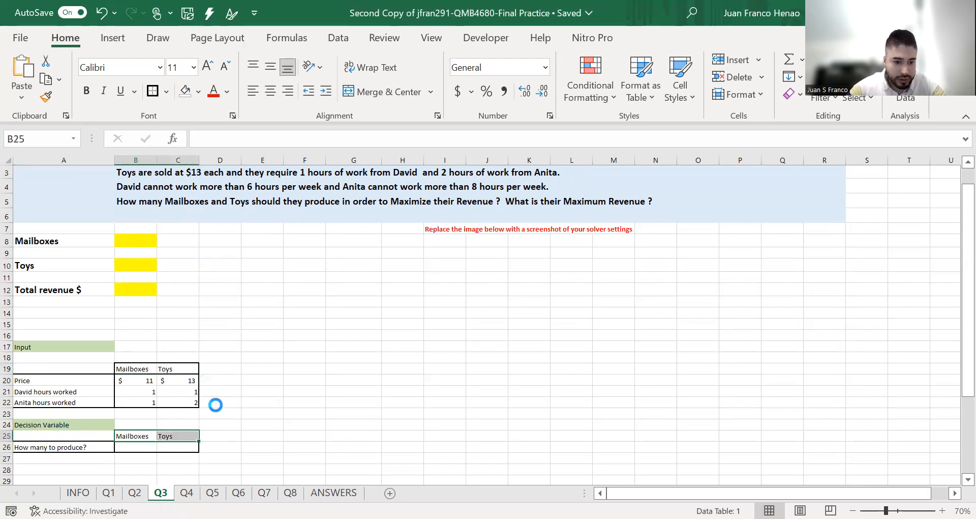
left_click(353, 358)
Enter the label "Maximize profit" in cell A33 of the Model/Objective table
scroll(242, 398, "down", 4)
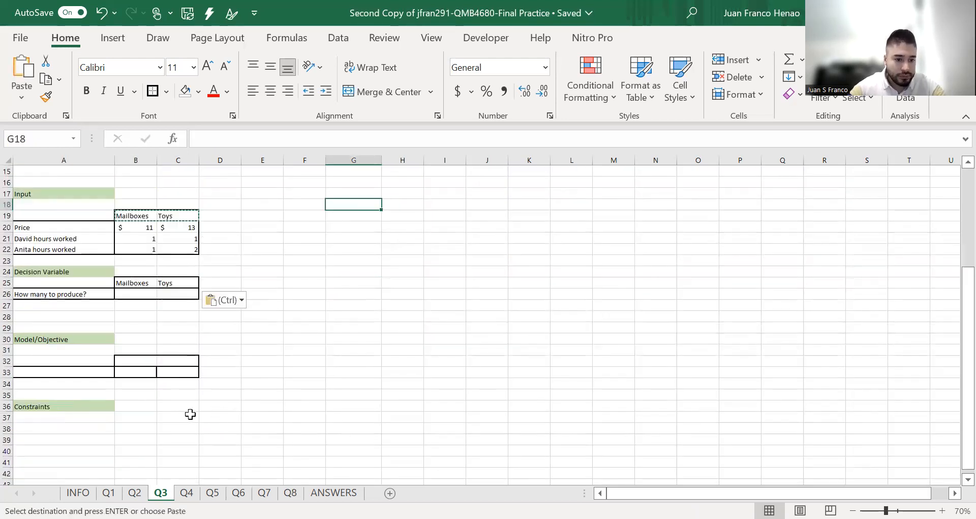
left_click(94, 373)
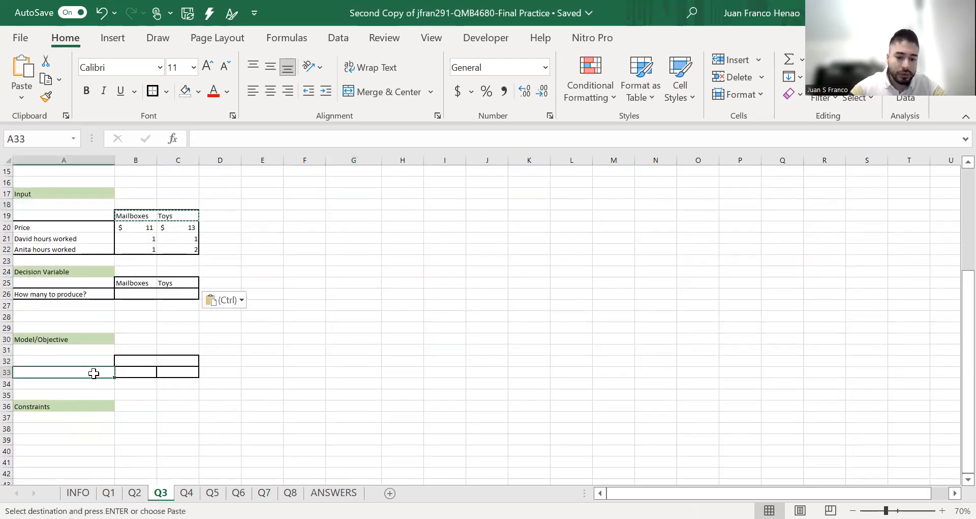
type("M")
key("BackSpace")
type("MAxim")
key("BackSpace")
key("BackSpace")
key("BackSpace")
key("BackSpace")
type("aximize profit")
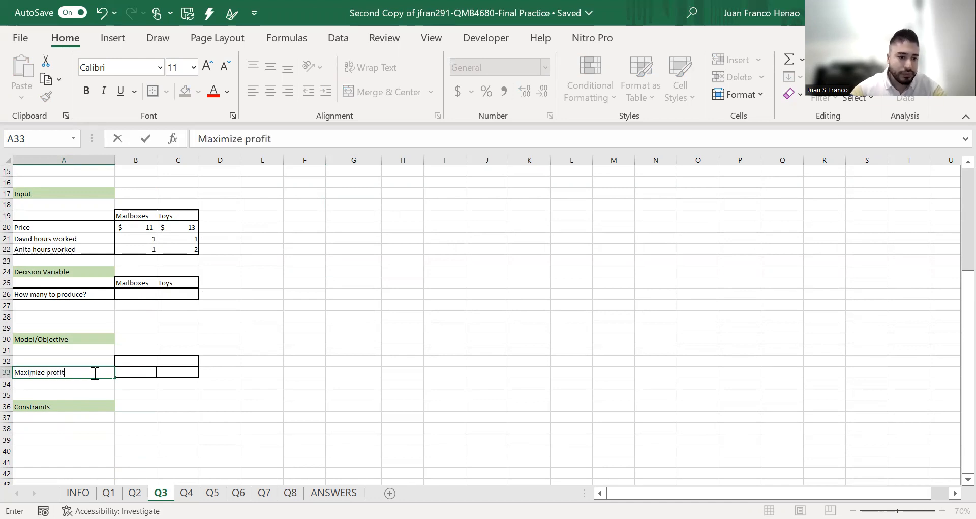
Copy the Mailboxes and Toys headers from B25:C25 into B32:C32 of the Model/Objective table
key("Tab")
left_click_drag(133, 282, 170, 283)
key("ctrl+c")
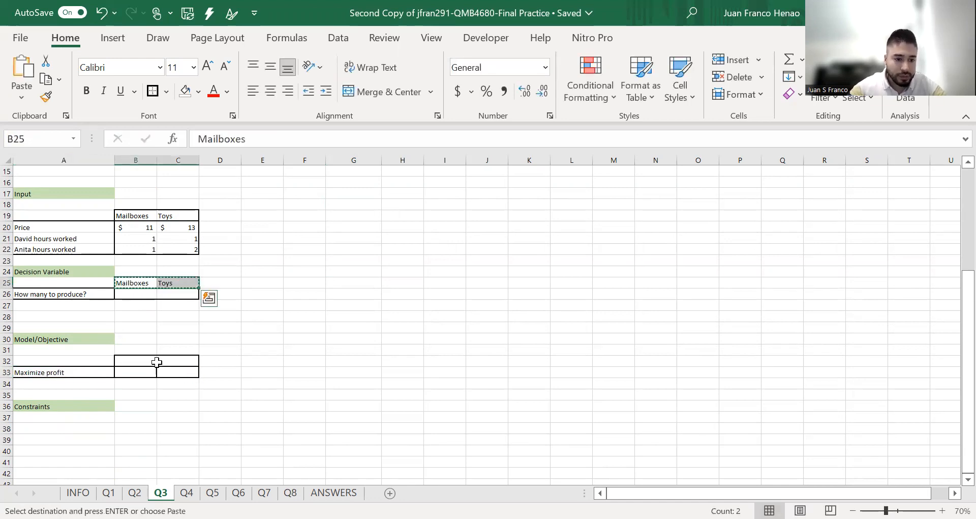
left_click(153, 361)
key("ctrl+v")
Enter the header "Total proxit" in cell D32, beside the Toys header of the Model/Objective table
left_click(220, 360)
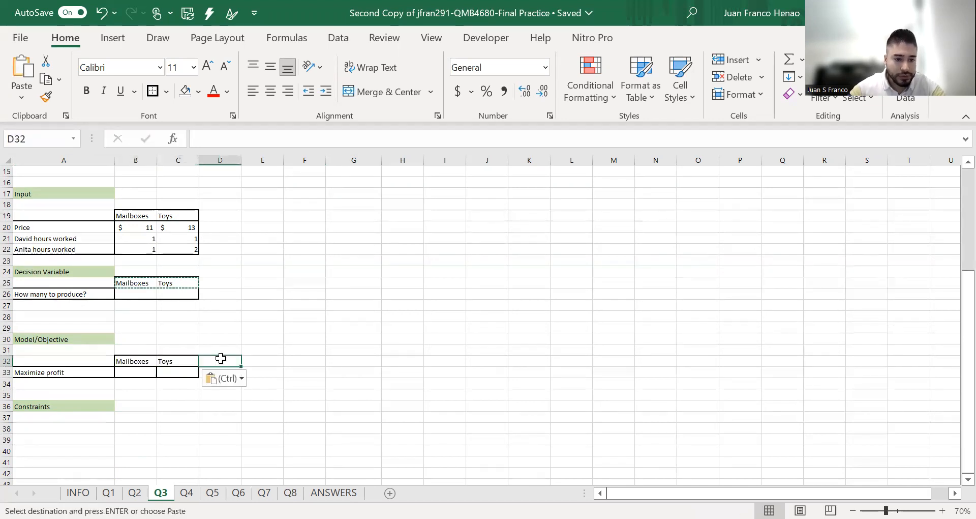
type("Total pr")
type("ofit")
key("Return")
Enter the formula =B33+C33 in D33 to add the mailbox and toy profits
type("=")
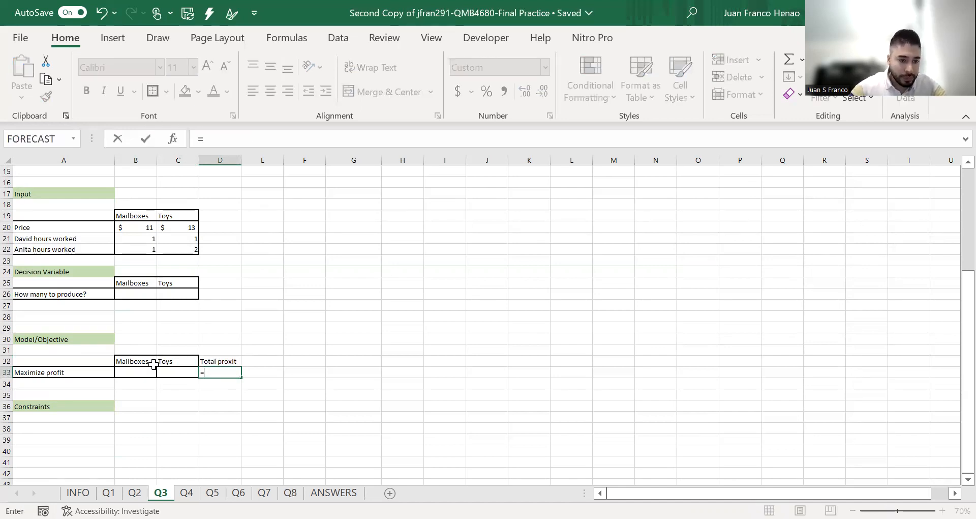
left_click(145, 372)
type("+")
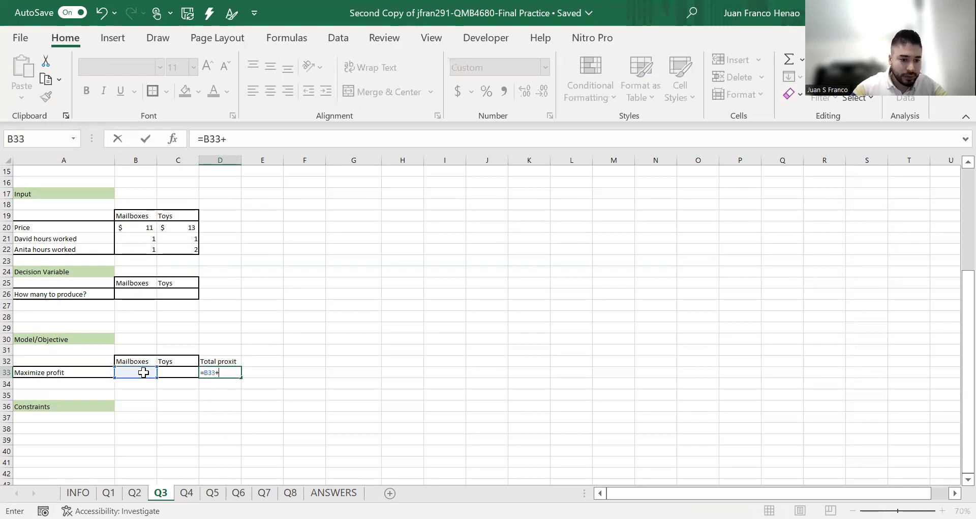
left_click(186, 372)
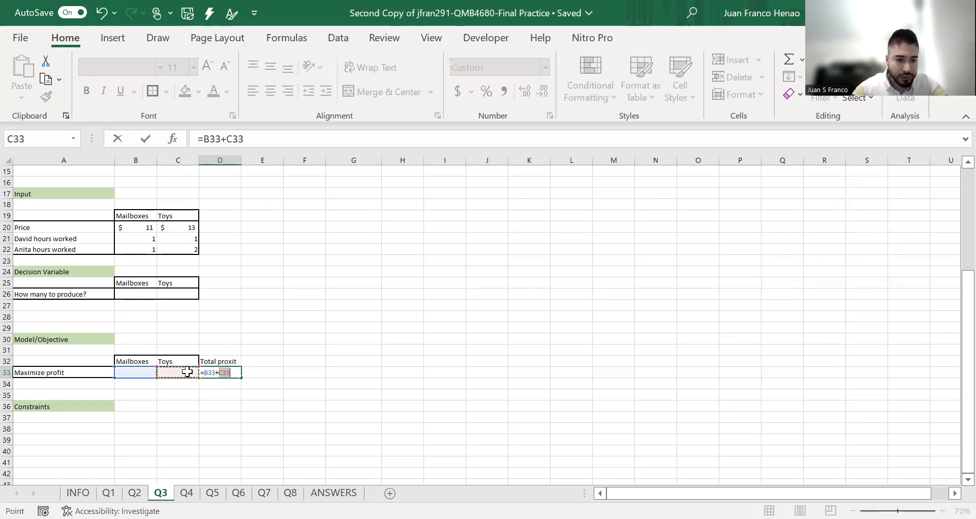
key("Return")
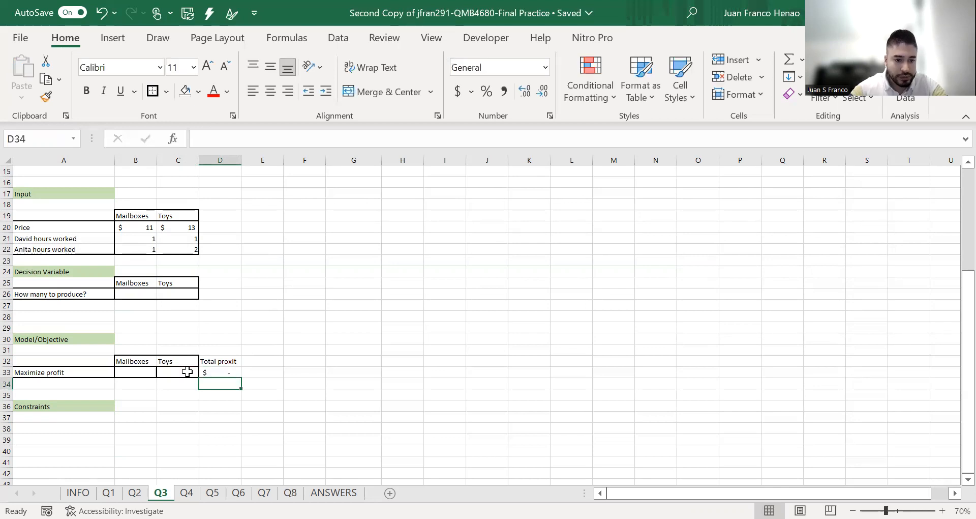
Enter the formula =B26*B20 in B33 to multiply the mailbox quantity by its price
scroll(204, 410, "up", 2)
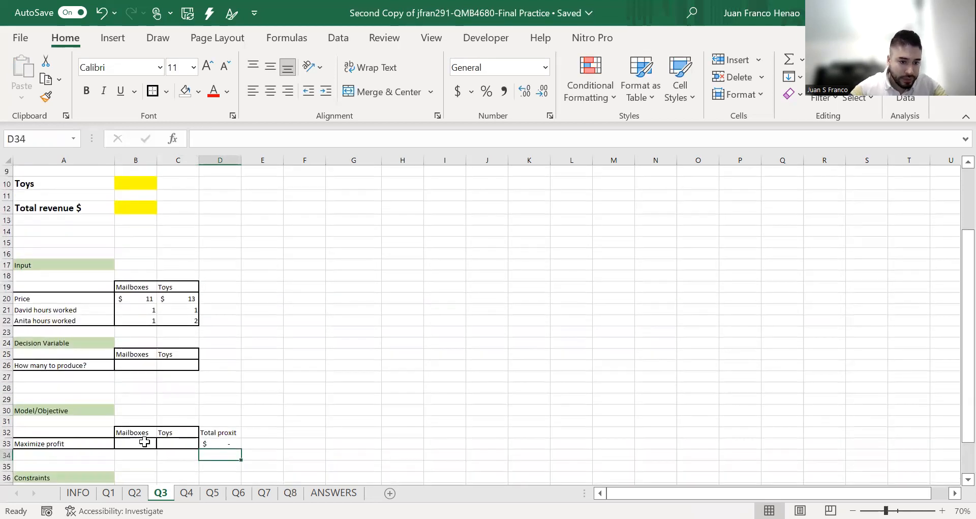
left_click(148, 440)
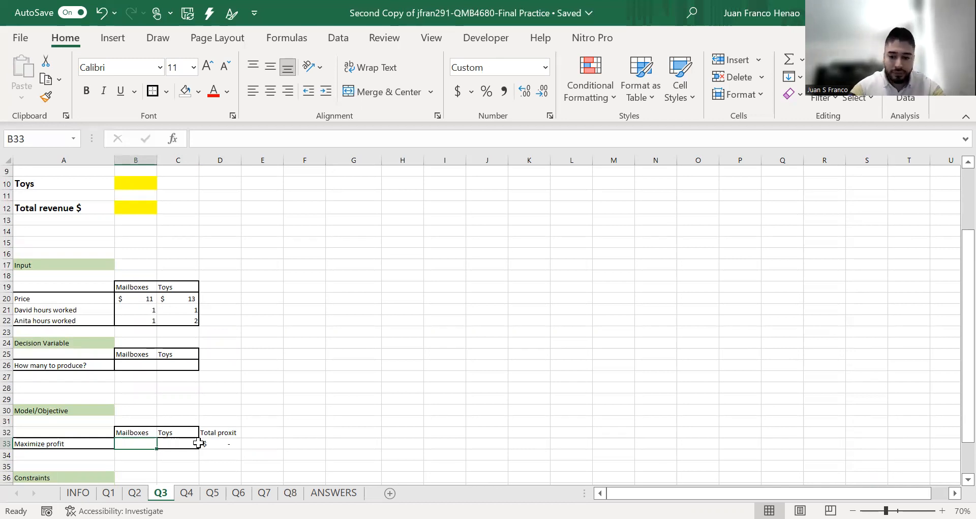
type("=")
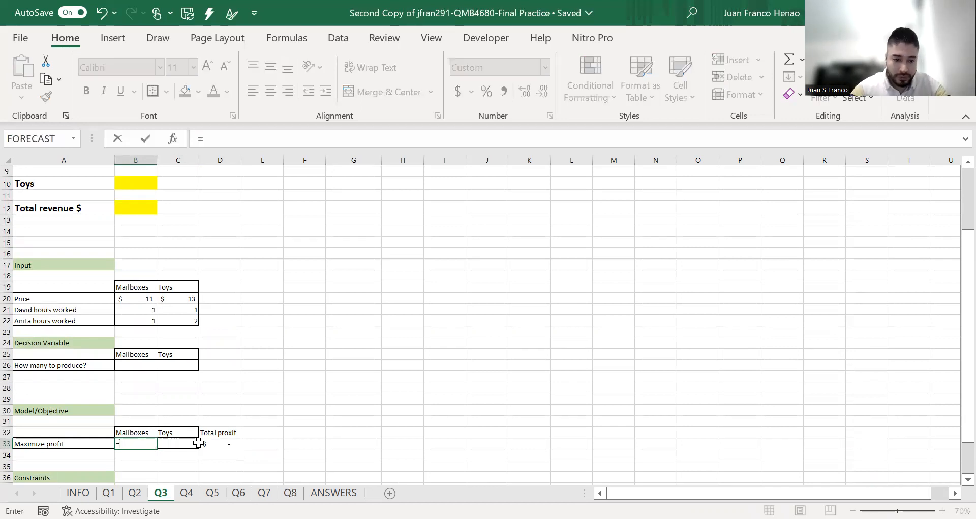
left_click(130, 365)
type("*")
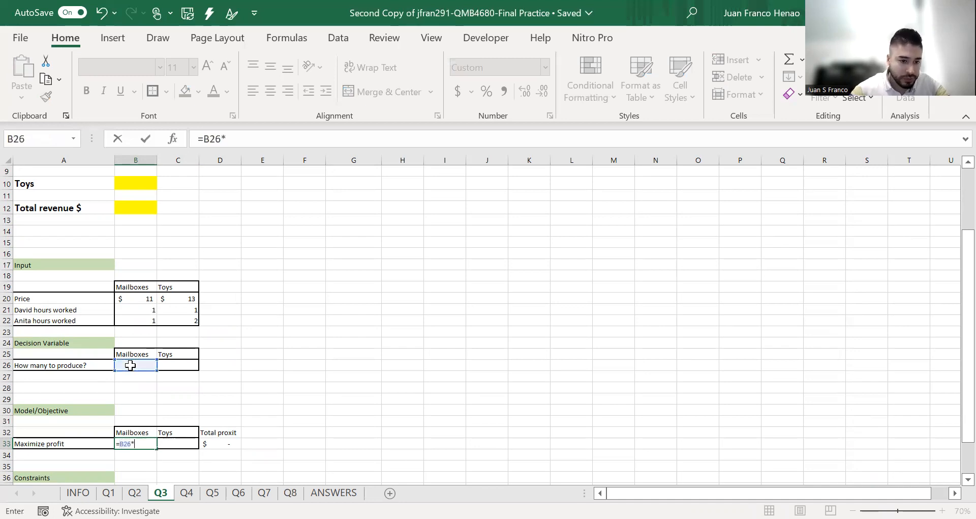
left_click(130, 297)
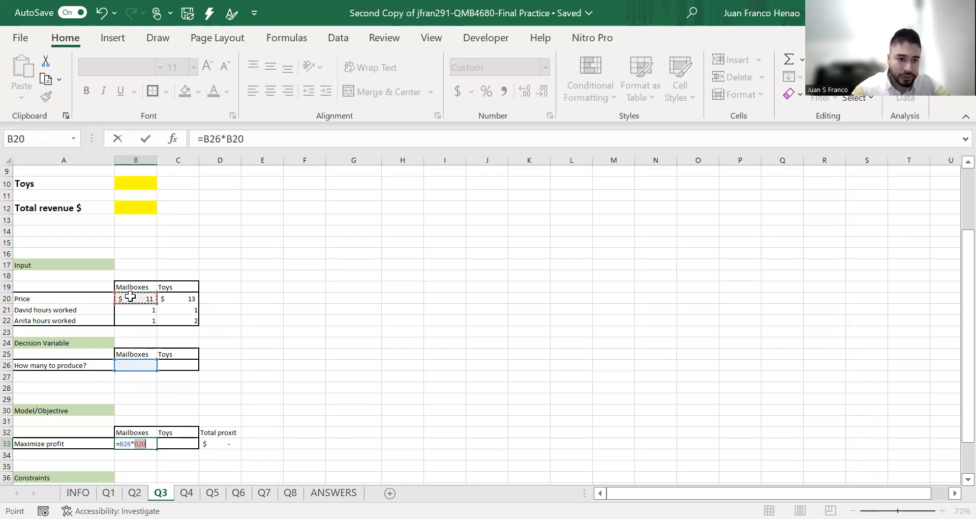
key("Return")
Fill the Mailboxes profit formula from B33 across to C33 for Toys and check its cell references
left_click(145, 444)
left_click_drag(157, 448, 180, 442)
left_click(181, 443)
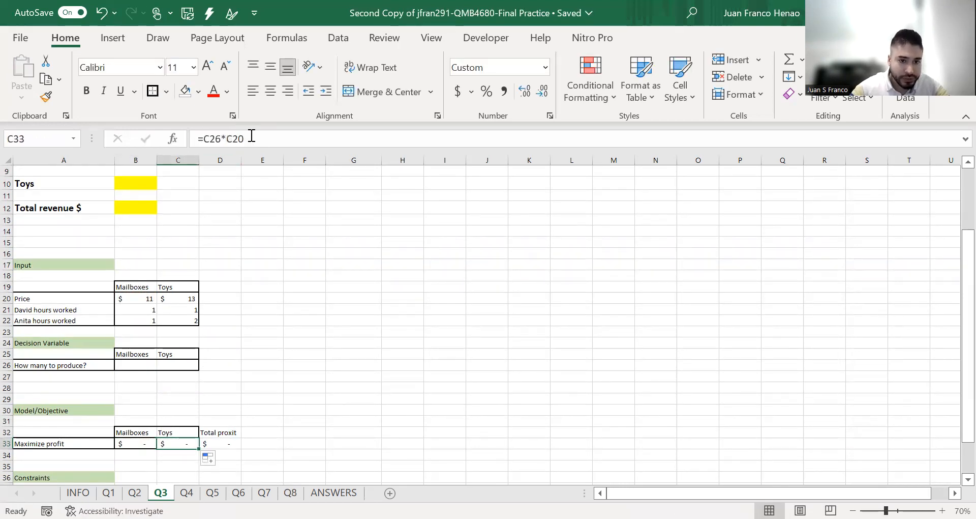
left_click(253, 138)
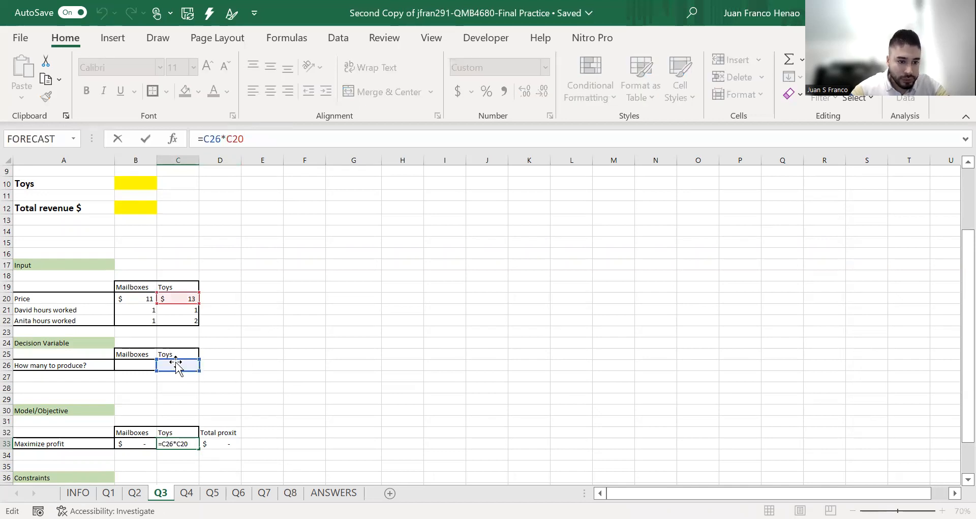
left_click(264, 309)
Shade the decision variable cells B26:C26 with a light gold fill
left_click_drag(146, 365, 173, 365)
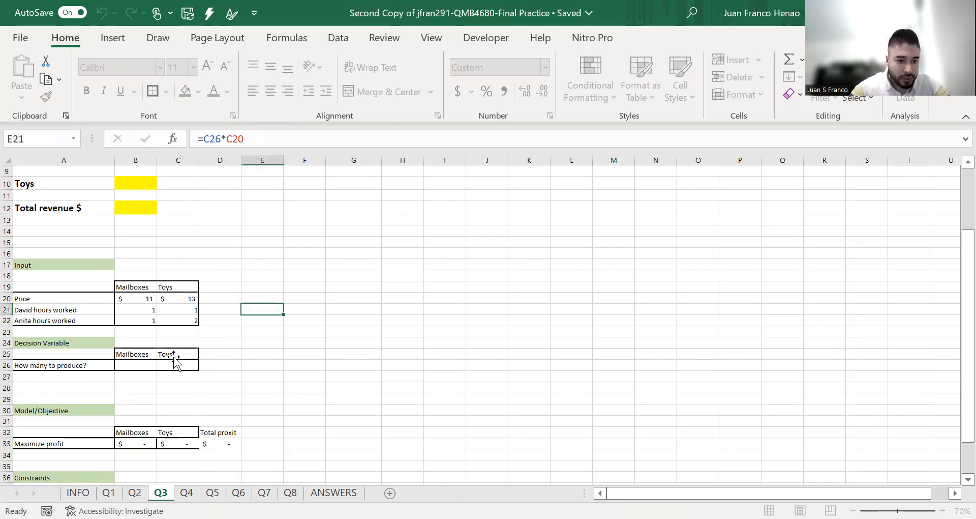
left_click(199, 91)
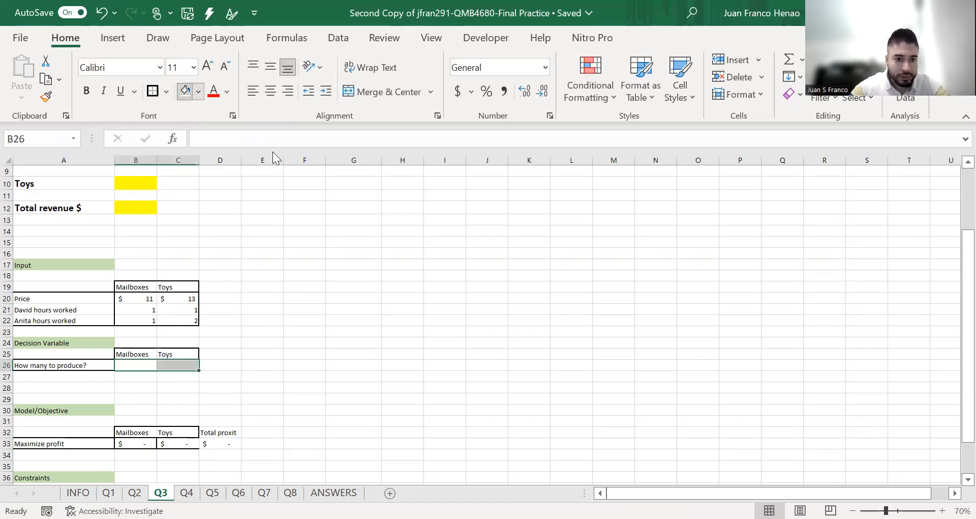
left_click(277, 150)
left_click(333, 309)
Review the weekly hour limits in the question and enter the first worker's hours-worked label in A38 under Constraints
scroll(185, 426, "down", 1)
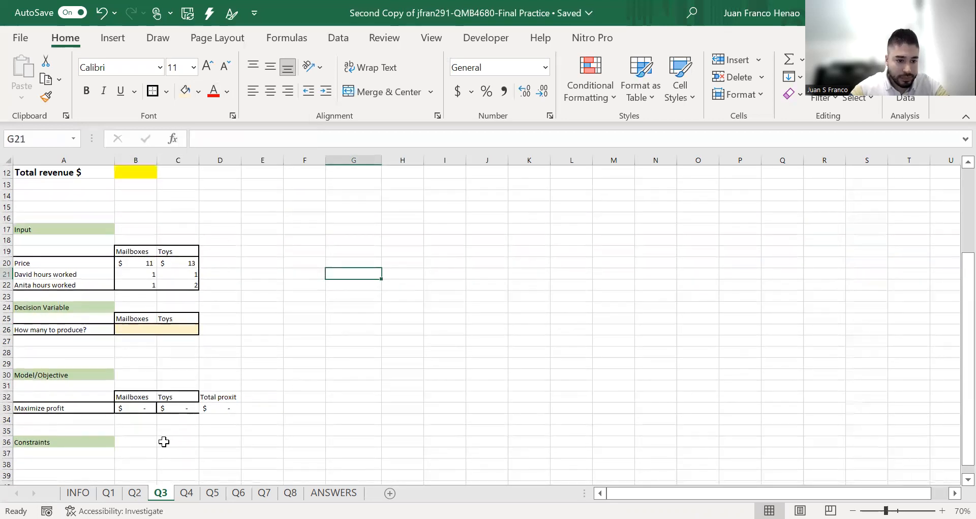
scroll(163, 442, "down", 1)
scroll(164, 441, "up", 5)
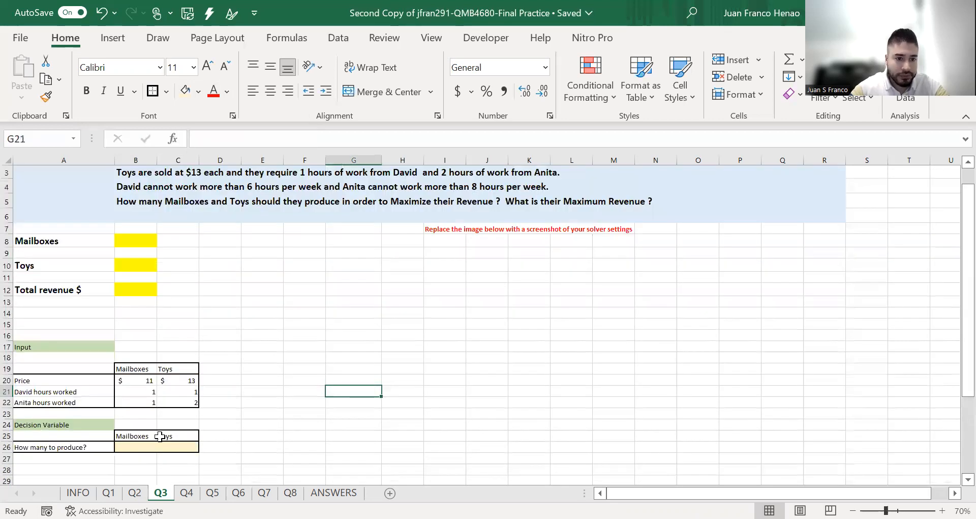
scroll(161, 436, "up", 1)
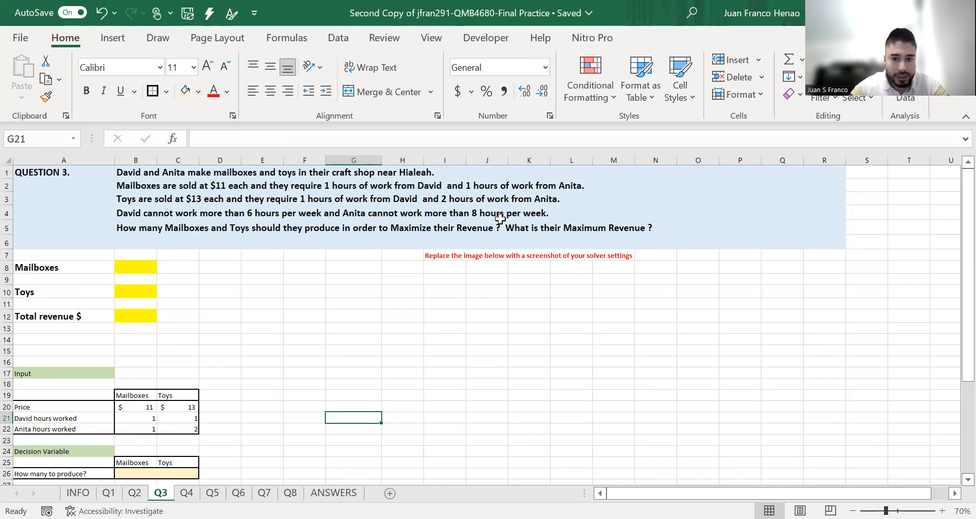
scroll(346, 356, "down", 3)
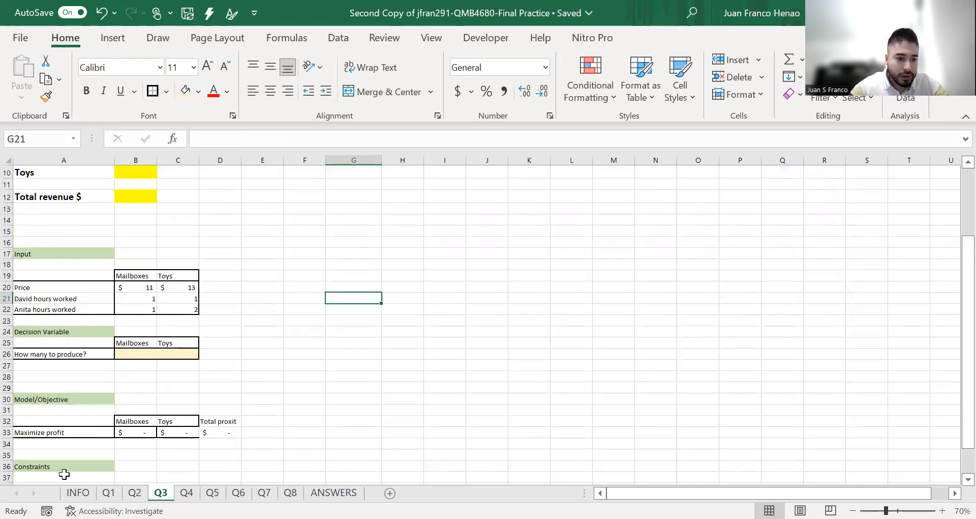
scroll(76, 466, "down", 2)
left_click(87, 417)
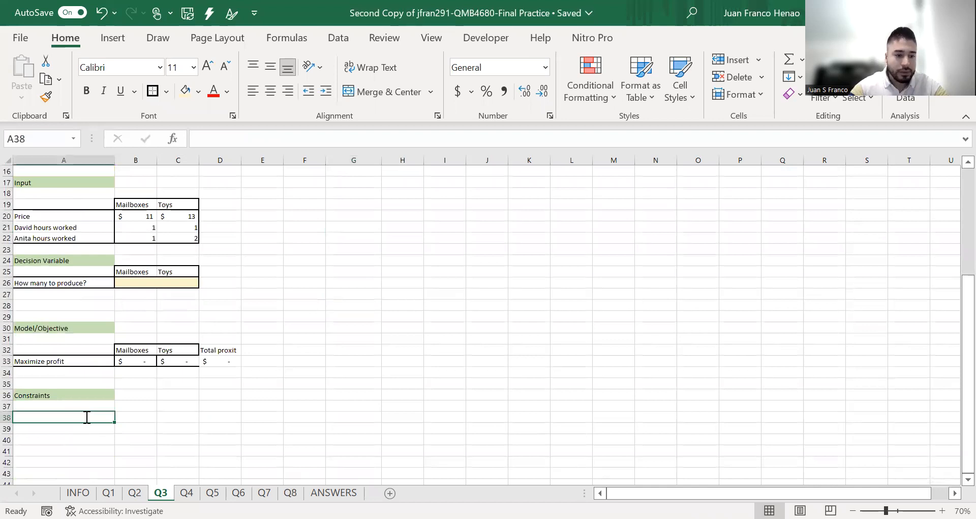
type("David hours worked")
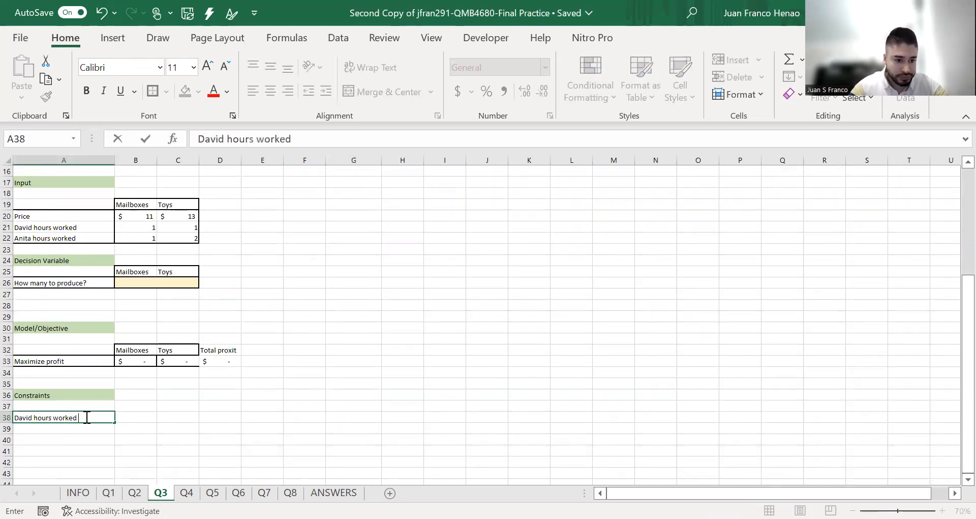
key("Return")
Enter the second worker's hours-worked label in A39 under Constraints
key("Right")
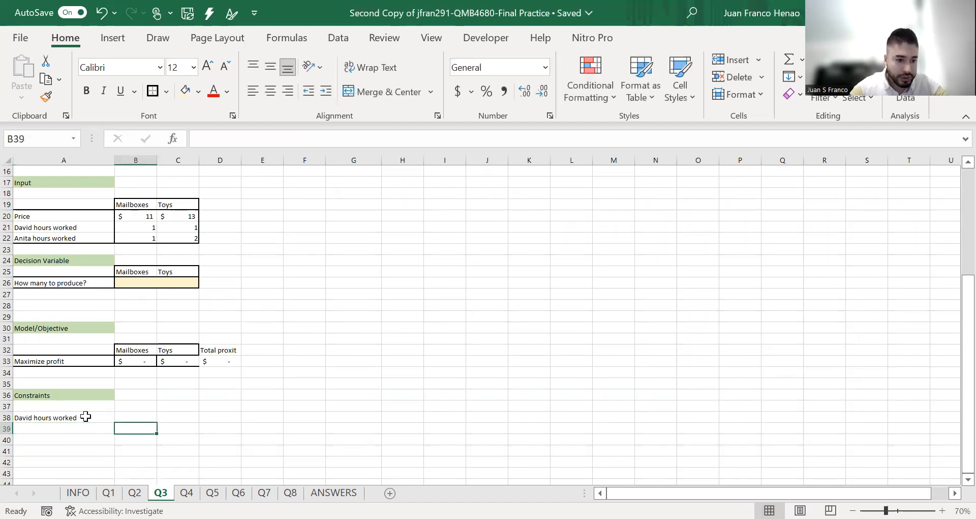
key("Left")
type("Anita hours Worked")
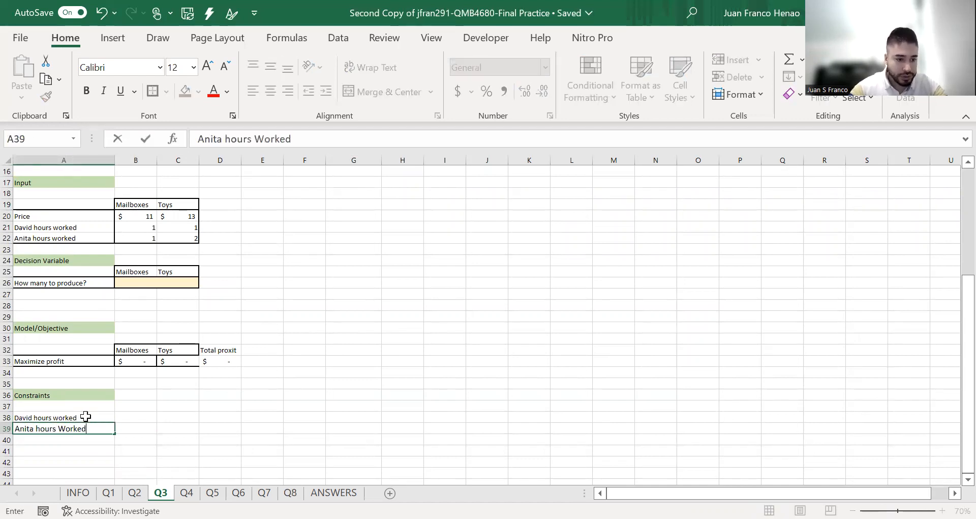
key("Up")
key("Up")
Add the column headers Value, Operator and Contraint in B37:D37 of the Constraints table
key("Right")
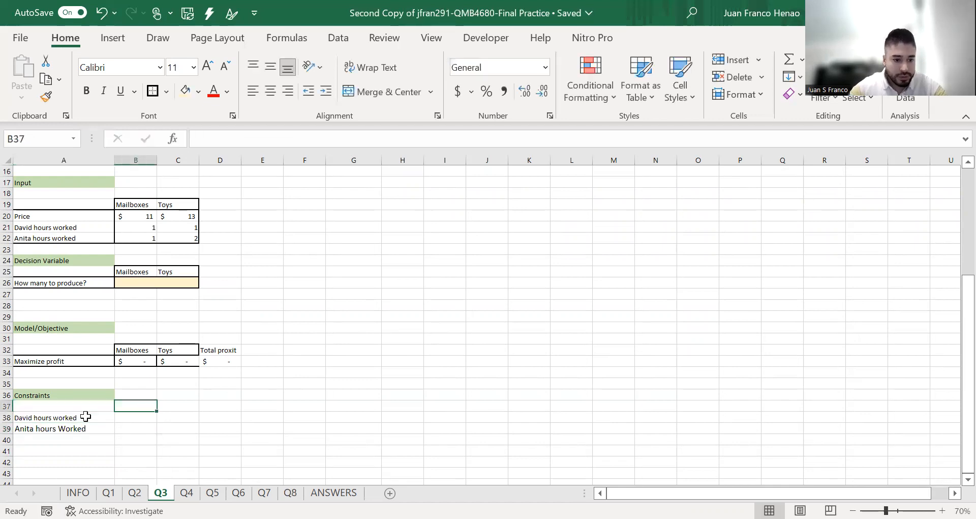
type("Value")
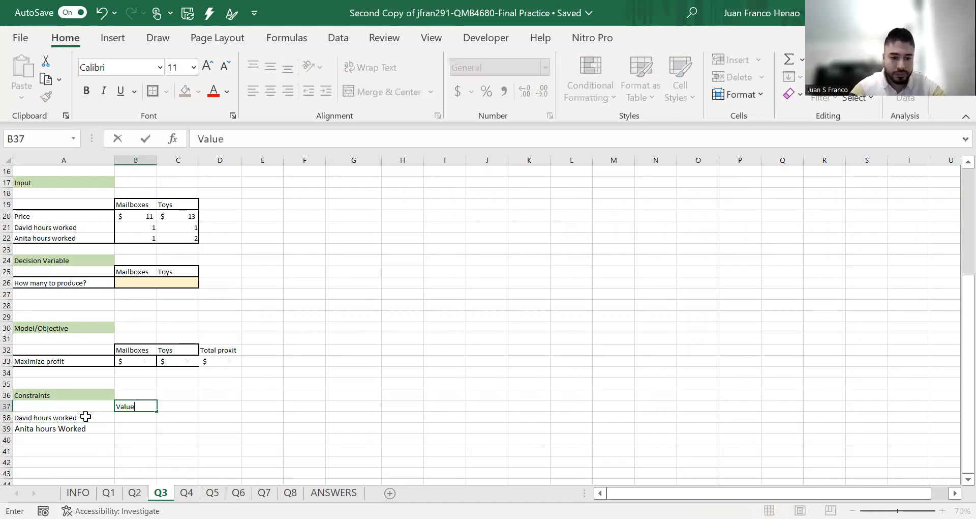
key("Right")
type("Operator")
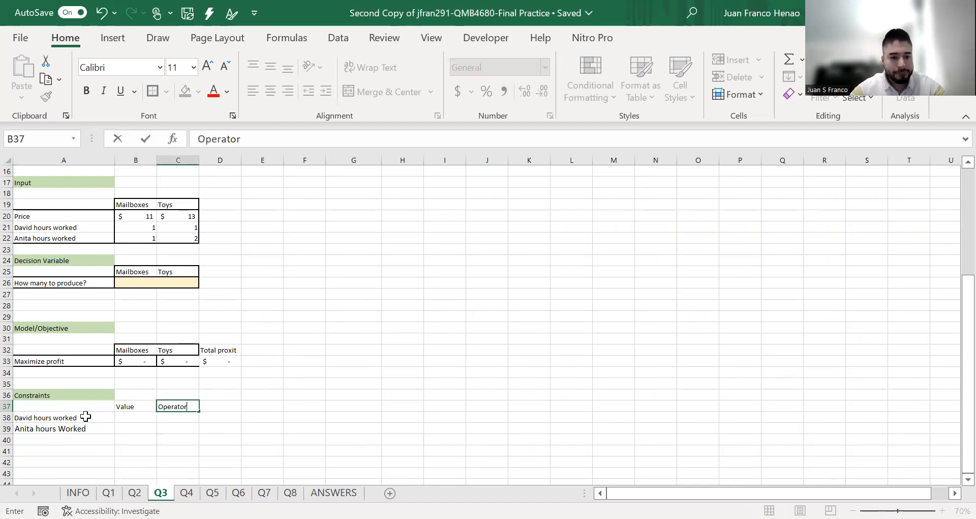
key("Tab")
type("Contr")
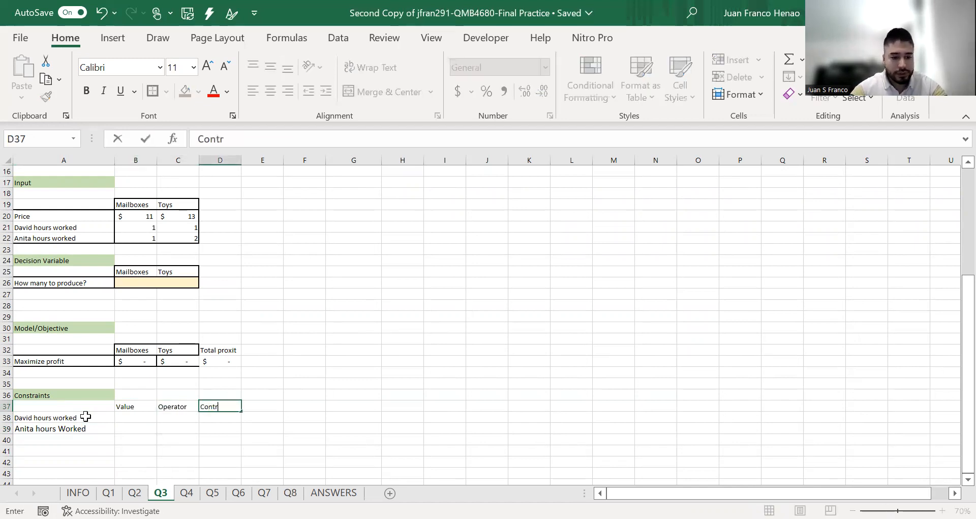
type("aint")
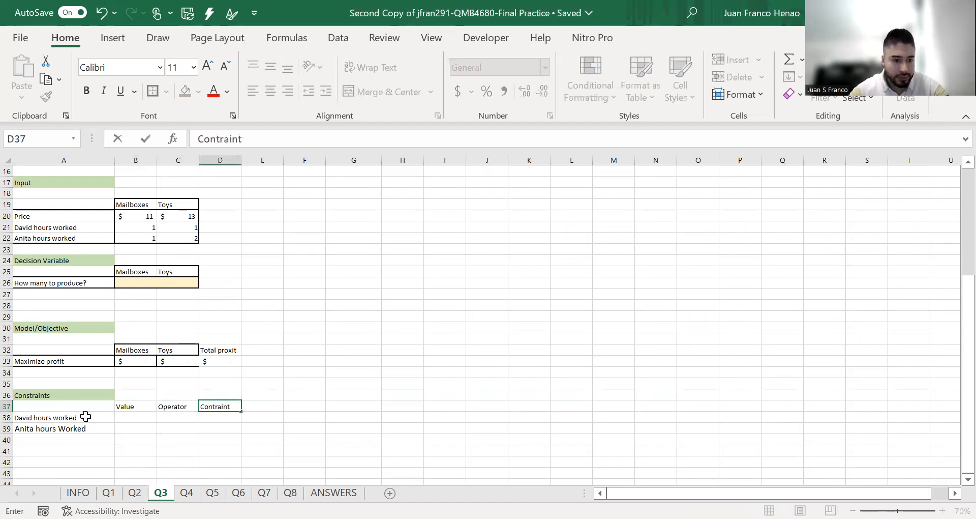
key("Return")
Enter the weekly hour limits in the Contraint column, 6 in D38 and 8 in D39
type("6")
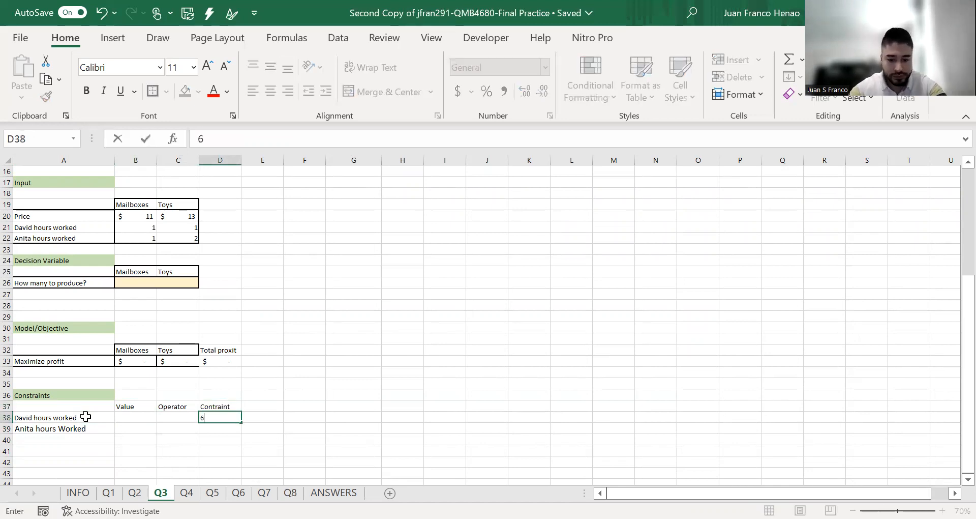
key("Return")
type("8")
left_click(331, 328)
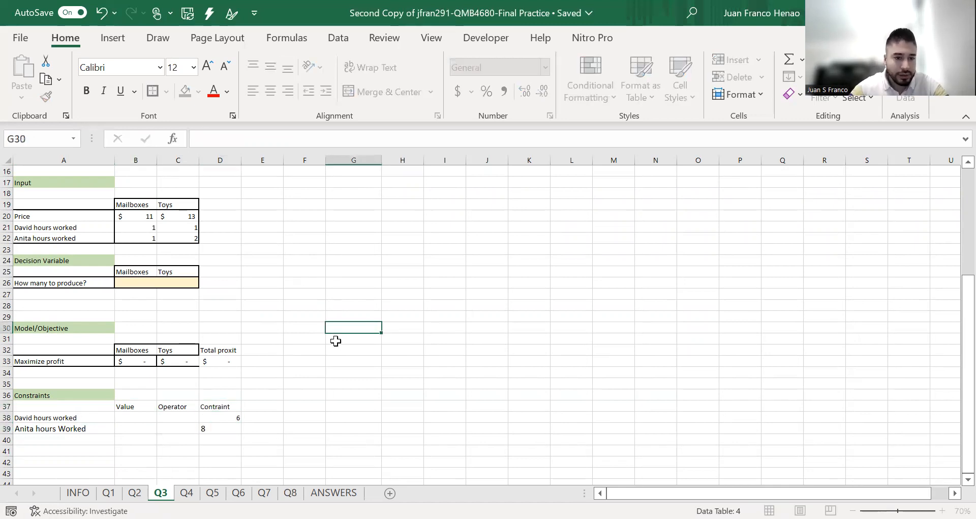
scroll(298, 259, "up", 5)
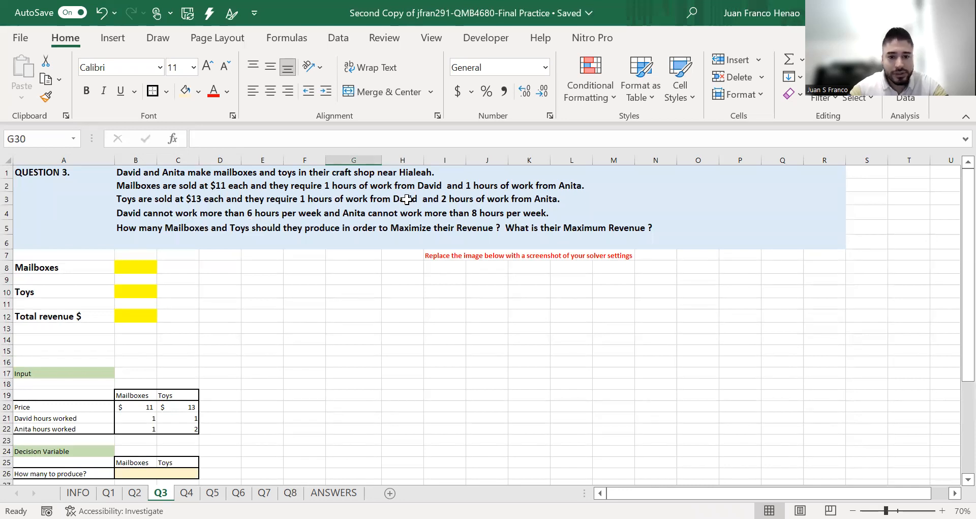
scroll(201, 344, "down", 1)
scroll(201, 344, "down", 5)
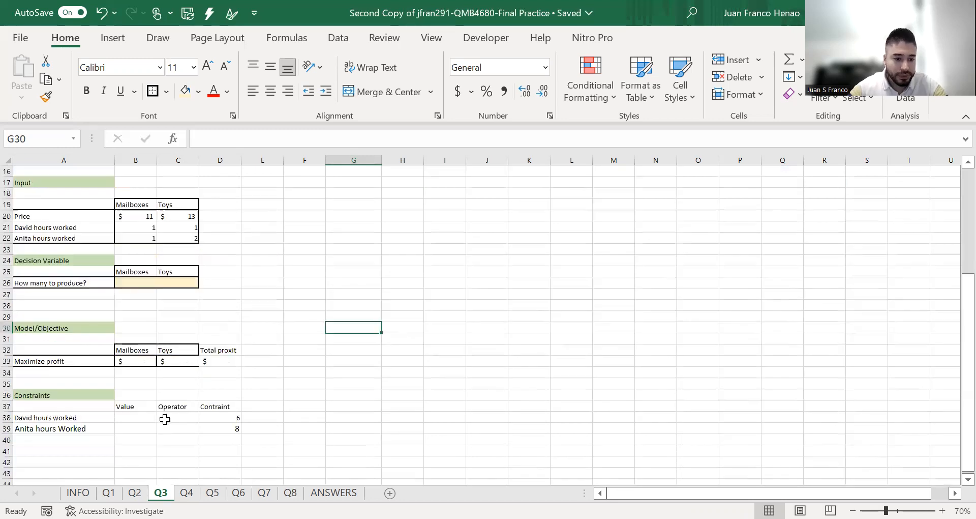
left_click(147, 421)
scroll(147, 421, "up", 1)
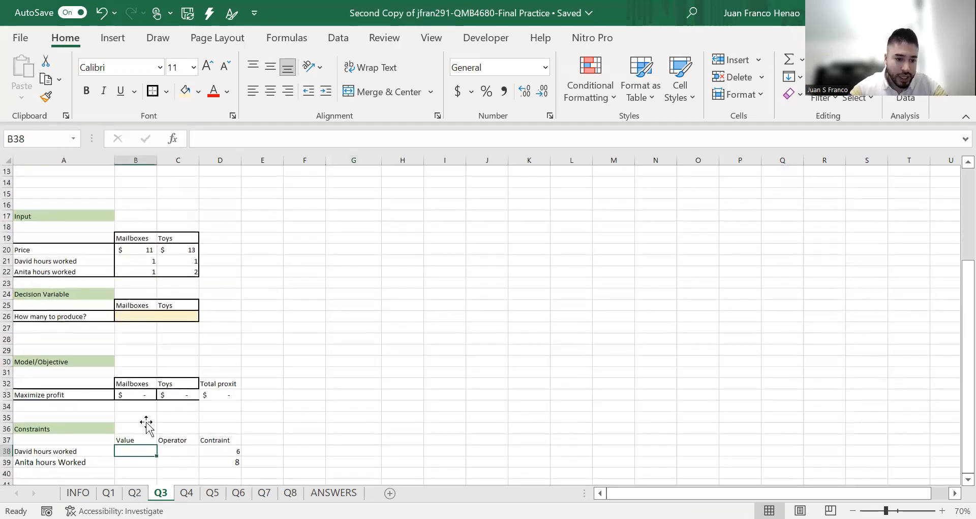
type("=")
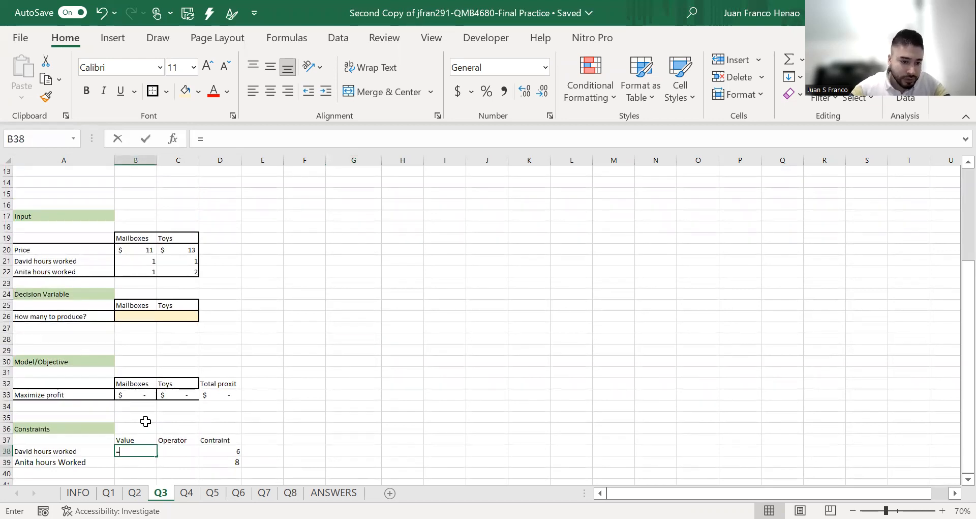
type("SUMPRODUCT(")
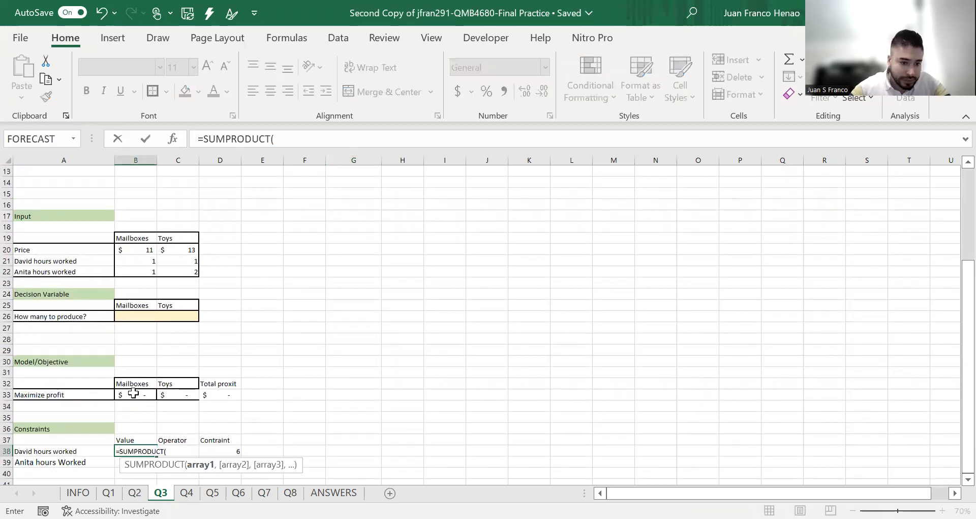
left_click(136, 316)
left_click(178, 316)
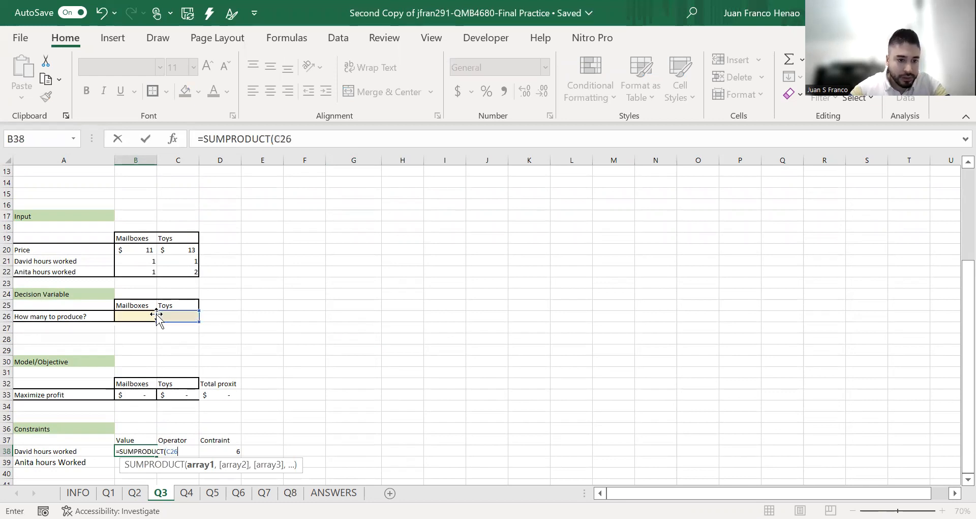
key("Return")
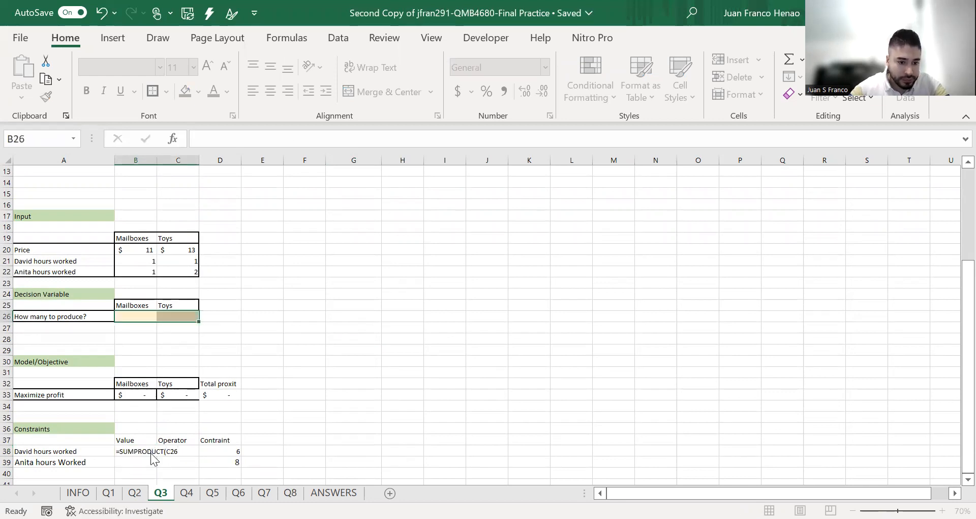
Enter =SUMPRODUCT(B26:C26,B21:C21) in B38 as the Value of the first worker's hours constraint
left_click(152, 452)
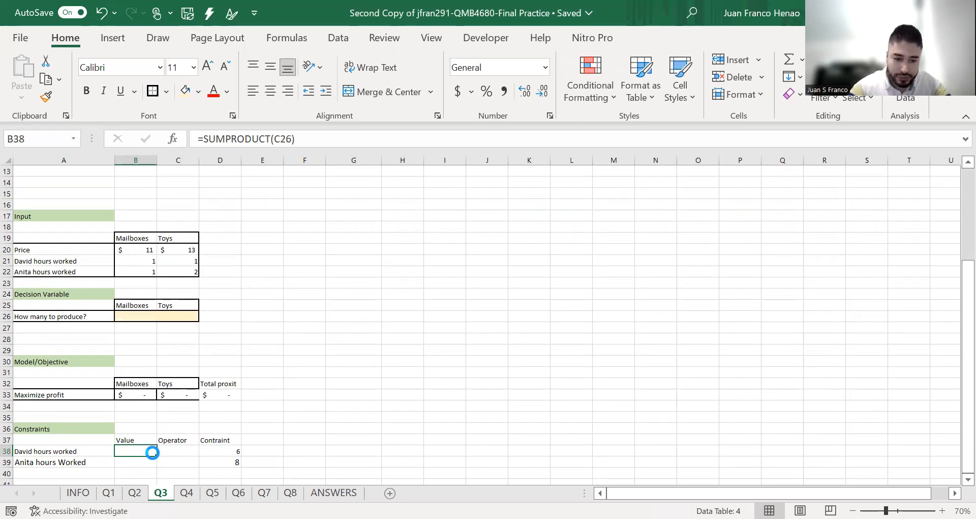
type("=")
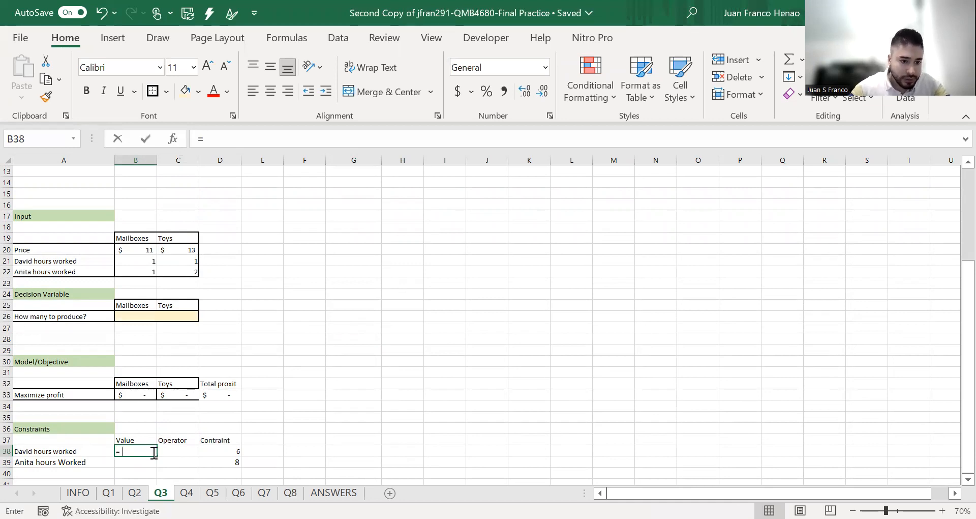
type("SUMPRODUCT(")
left_click_drag(135, 315, 166, 315)
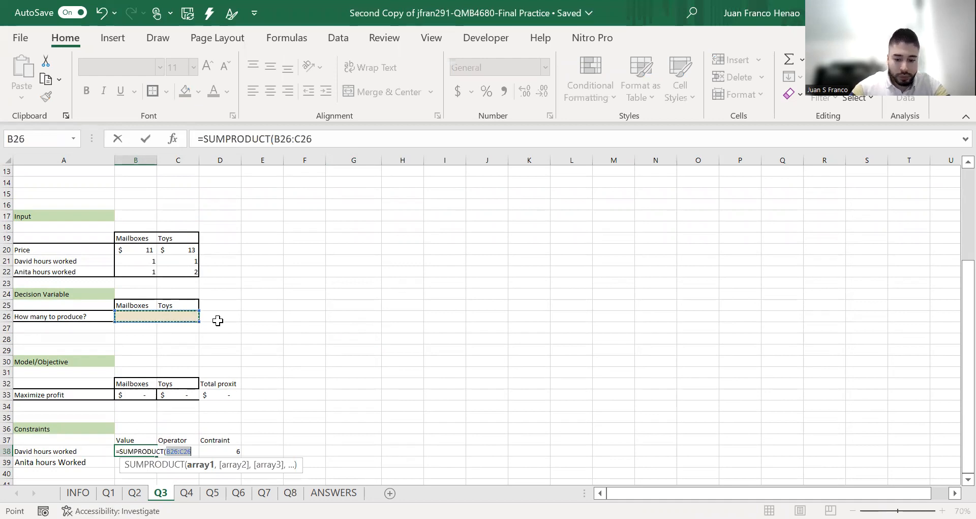
type(",")
left_click_drag(145, 260, 175, 260)
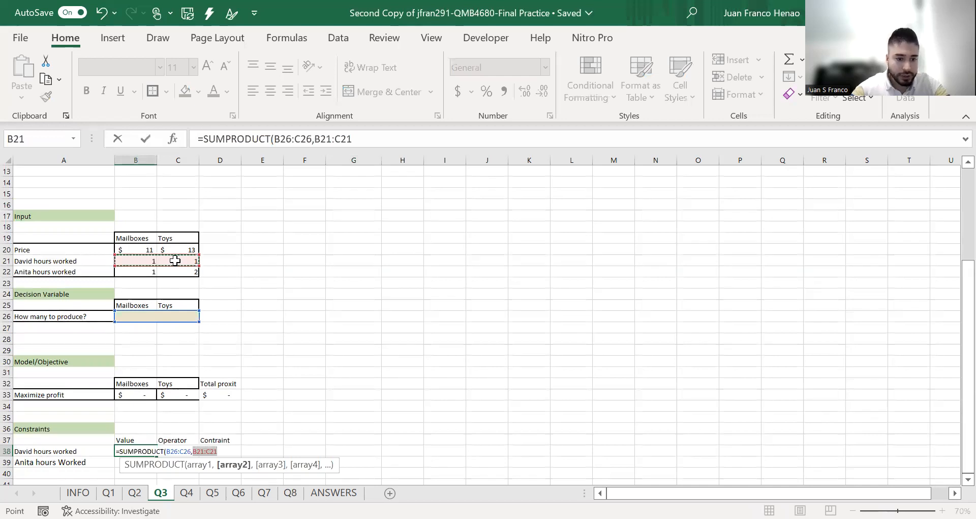
type(")")
key("Return")
Enter =SUMPRODUCT(B26:C26,B22:C22) in B39 as the Value of the second worker's hours constraint
type("=")
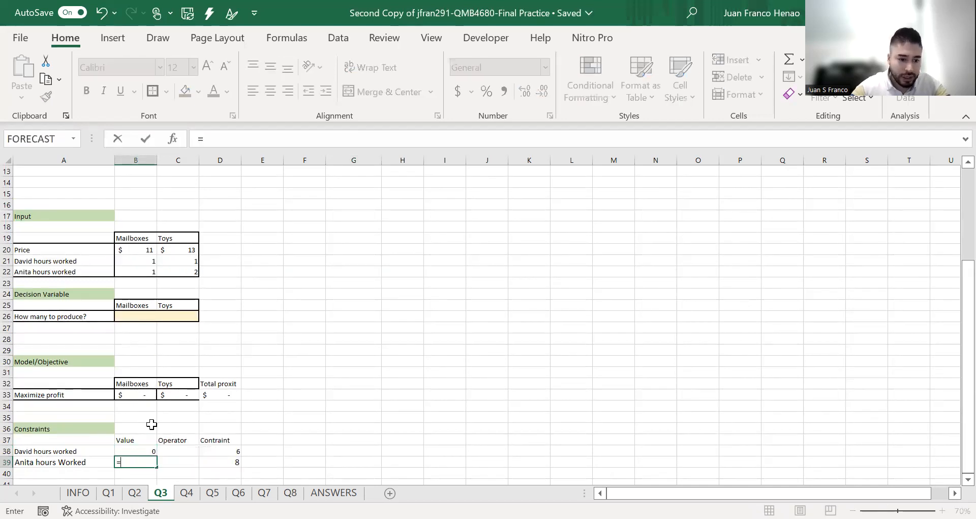
type("somp")
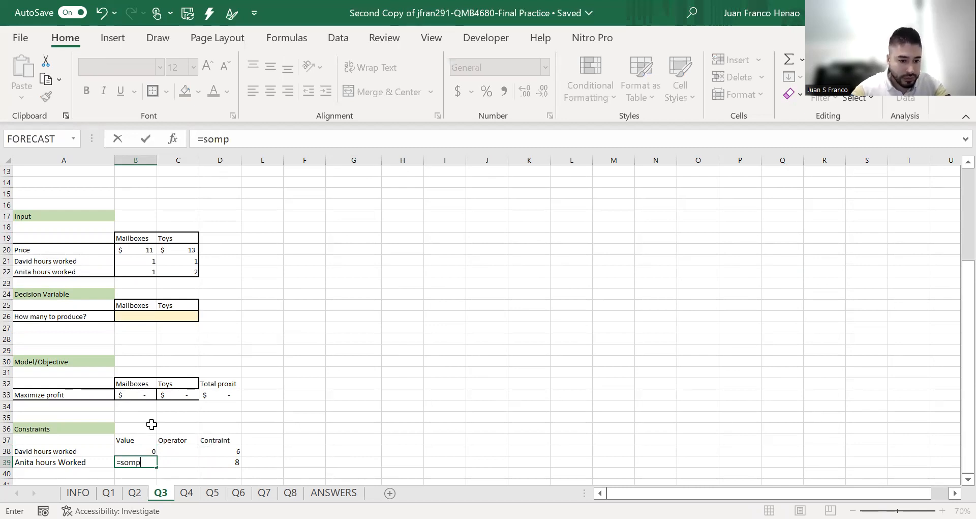
key("BackSpace")
key("BackSpace")
key("BackSpace")
type("ump")
key("Tab")
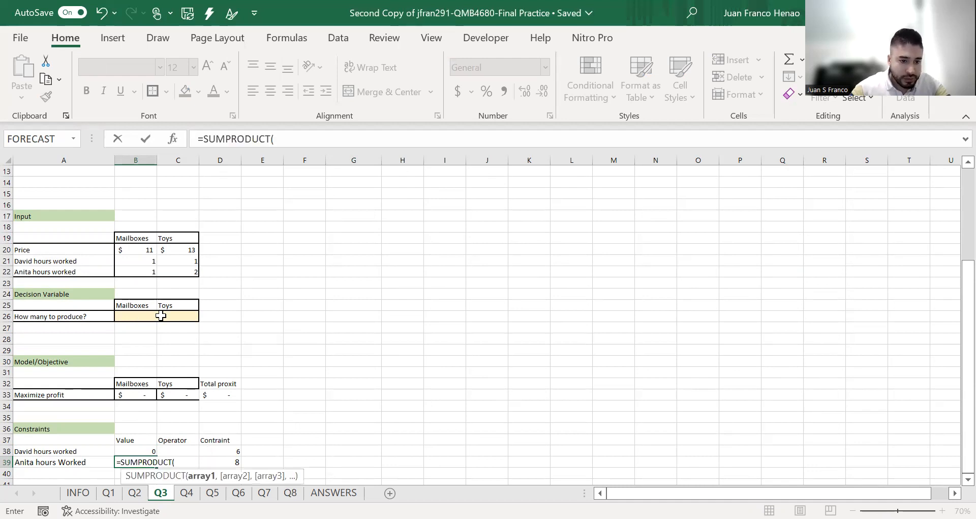
left_click_drag(131, 316, 176, 315)
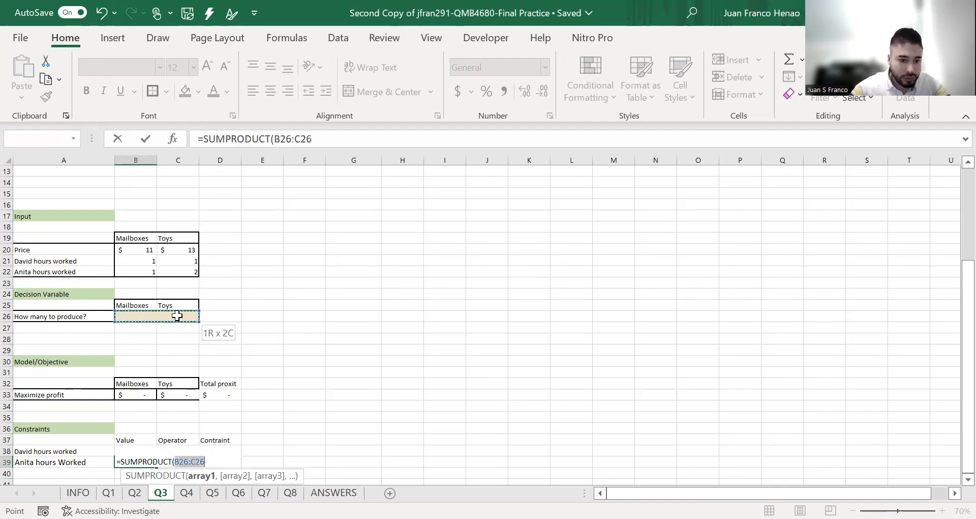
type(",")
left_click_drag(133, 271, 176, 269)
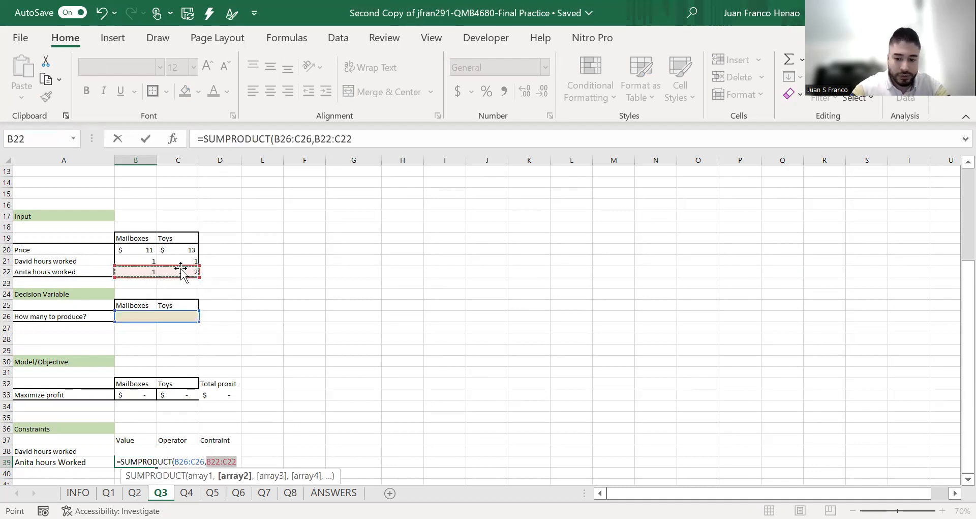
type(")")
key("Return")
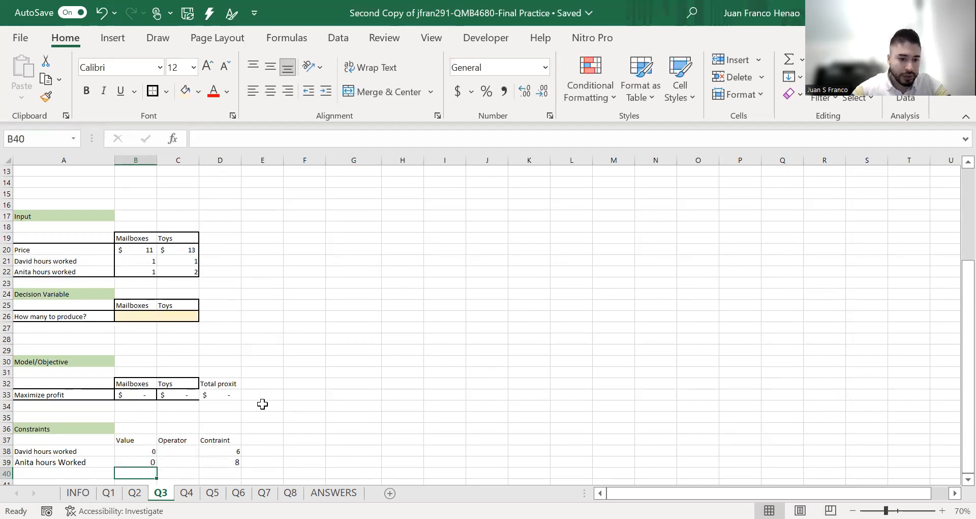
Check the SUMPRODUCT formulas in B38 and B39, including the ranges that B38 references
scroll(244, 407, "down", 1)
left_click(194, 417)
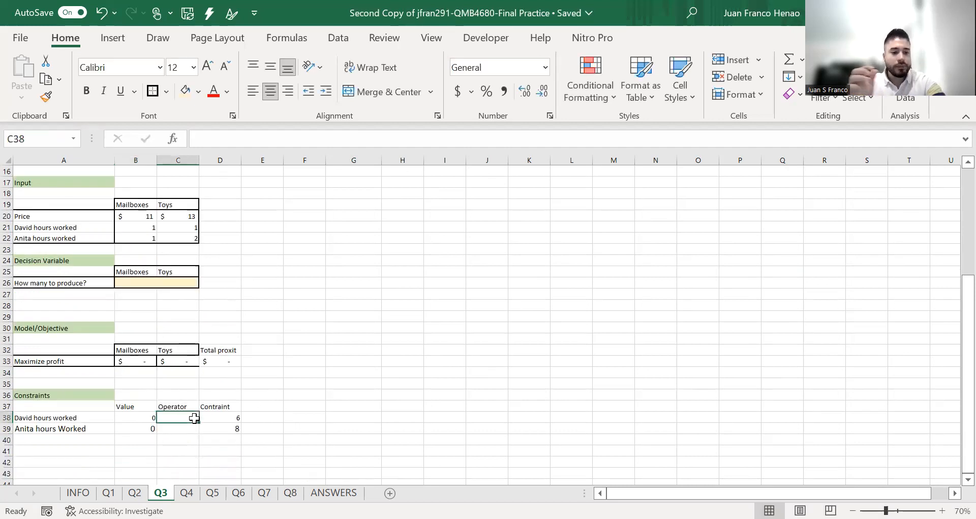
left_click(144, 430)
left_click(148, 418)
left_click(148, 427)
left_click(145, 417)
left_click(321, 137)
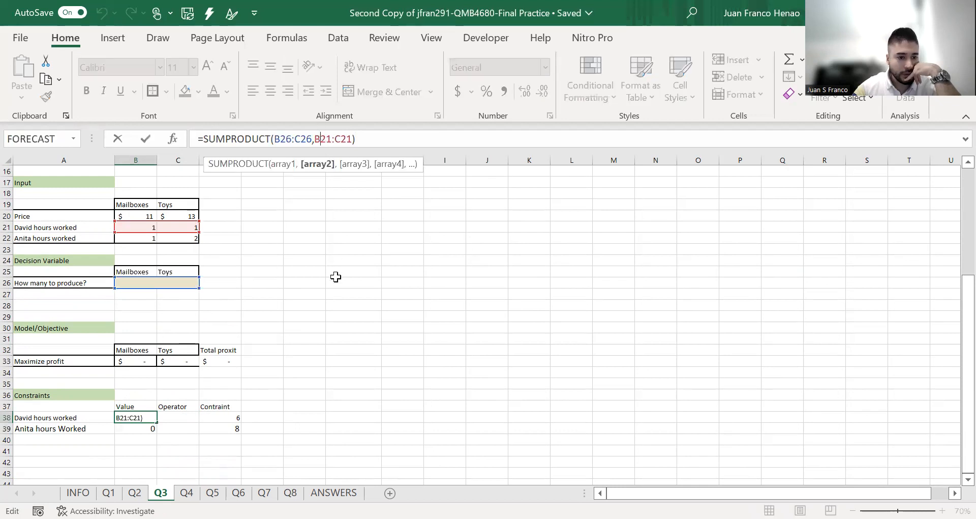
key("Return")
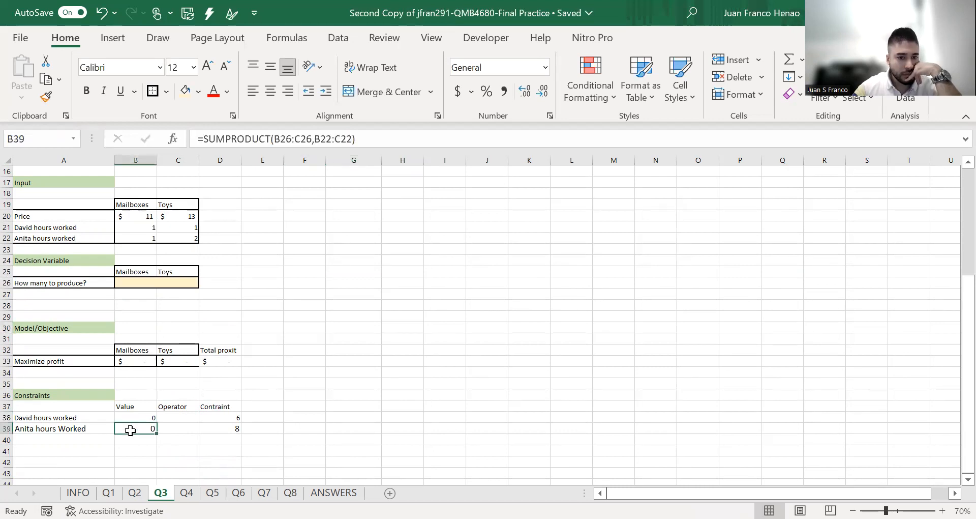
left_click(267, 329)
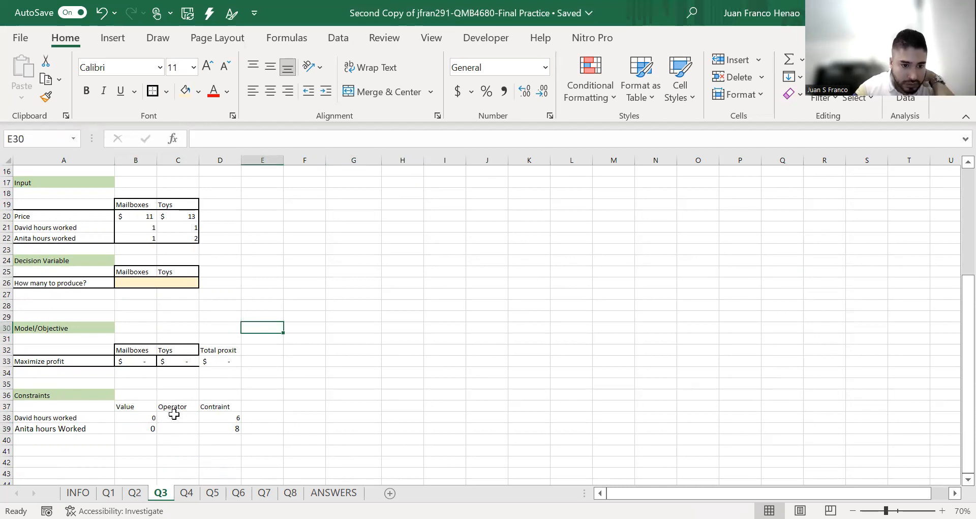
Enter the <= operator in C38 and copy it to C39 for the second worker
left_click(192, 417)
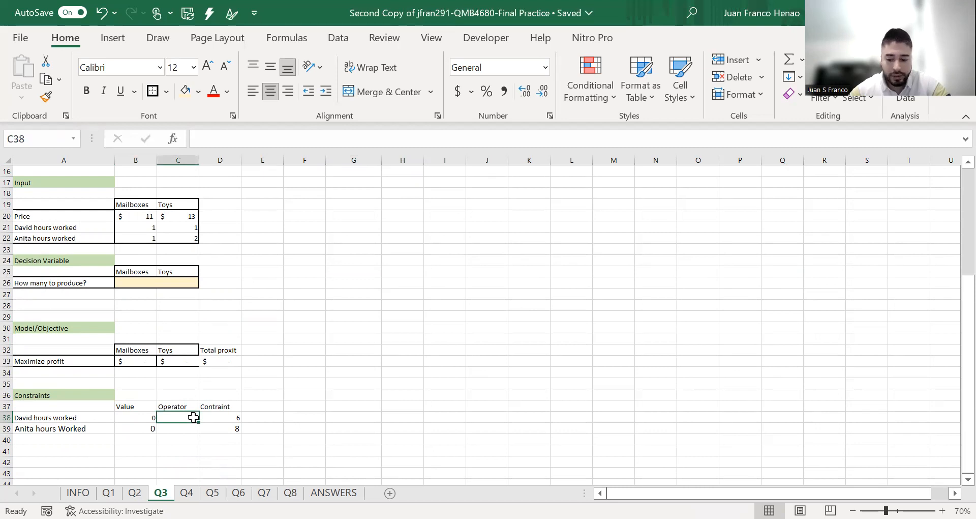
type("<")
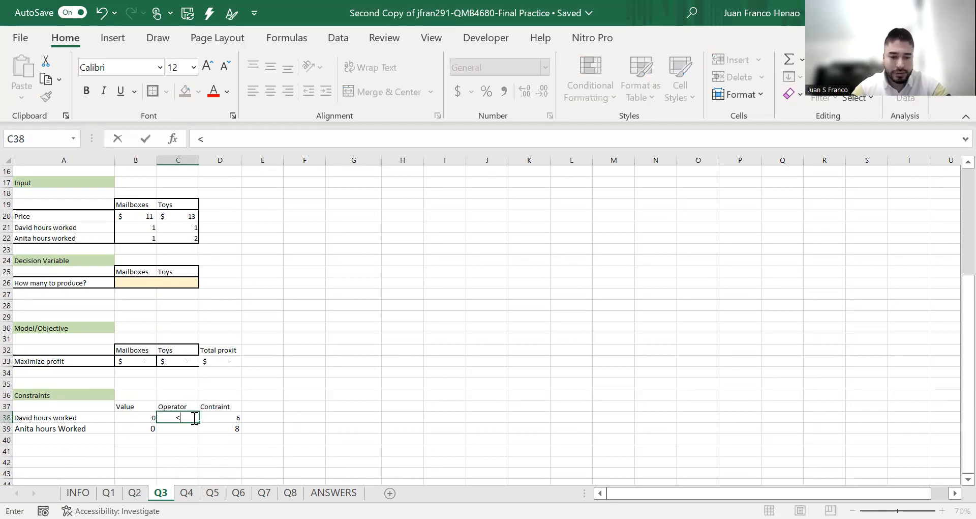
type("=")
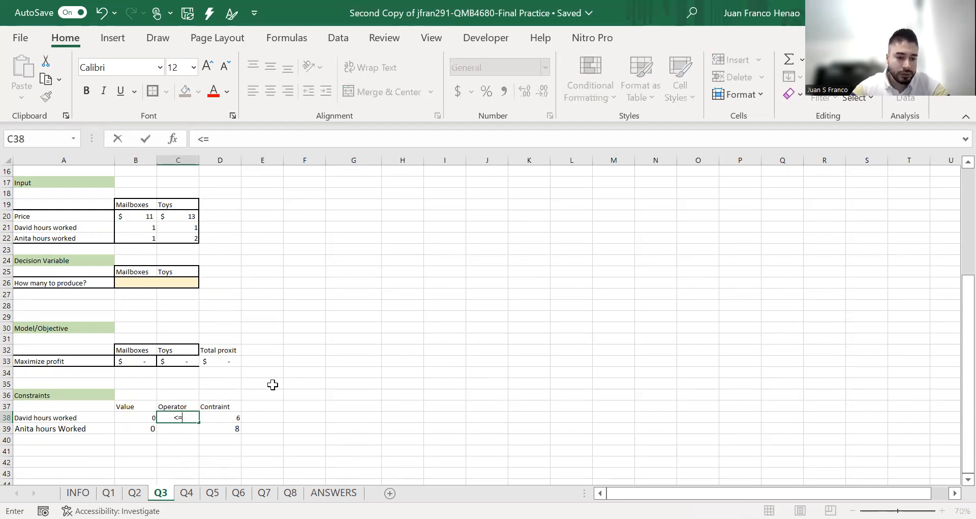
left_click(270, 385)
left_click(187, 417)
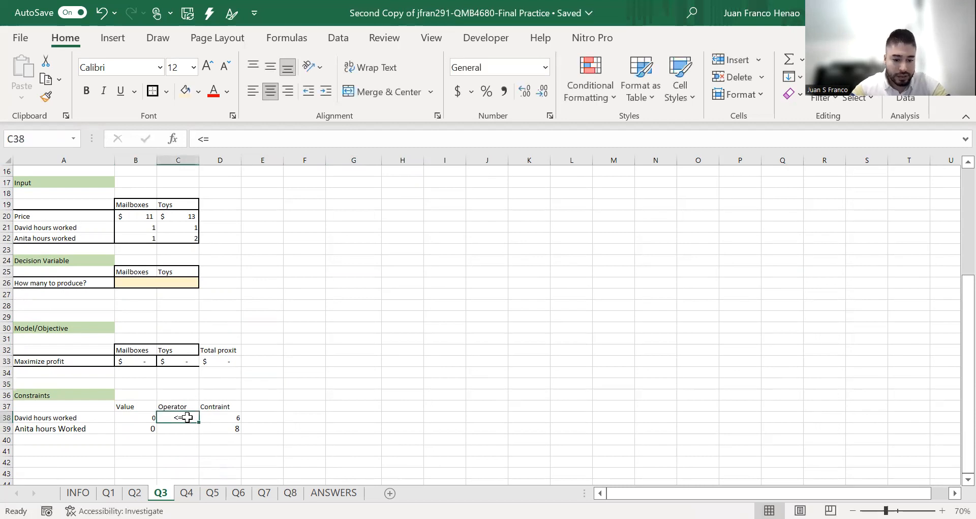
key("ctrl+c")
left_click(189, 429)
key("Return")
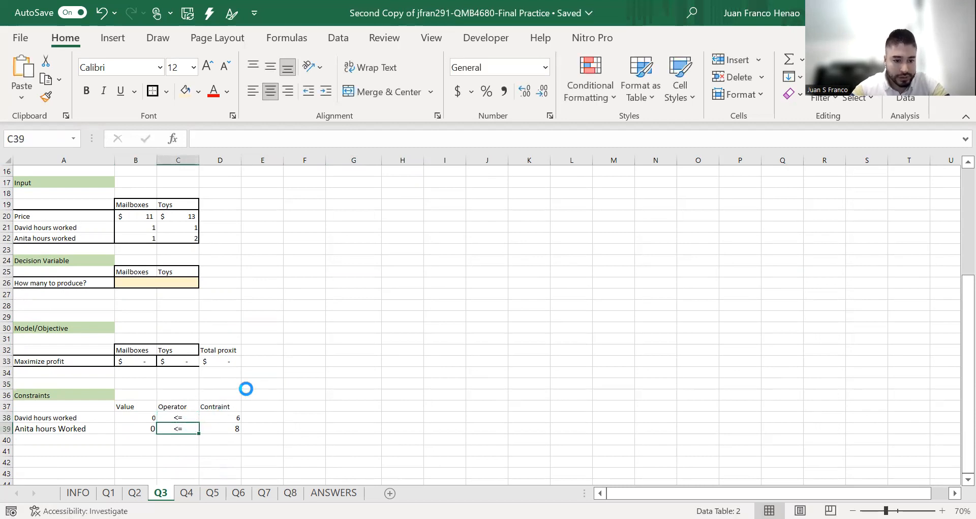
left_click(246, 390)
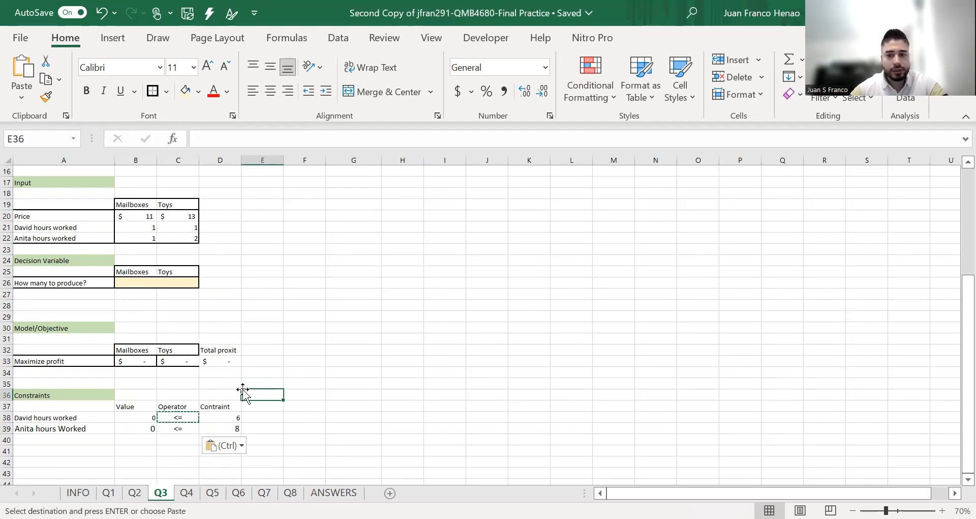
Open Solver and reset all its previously saved parameters
scroll(207, 349, "up", 1)
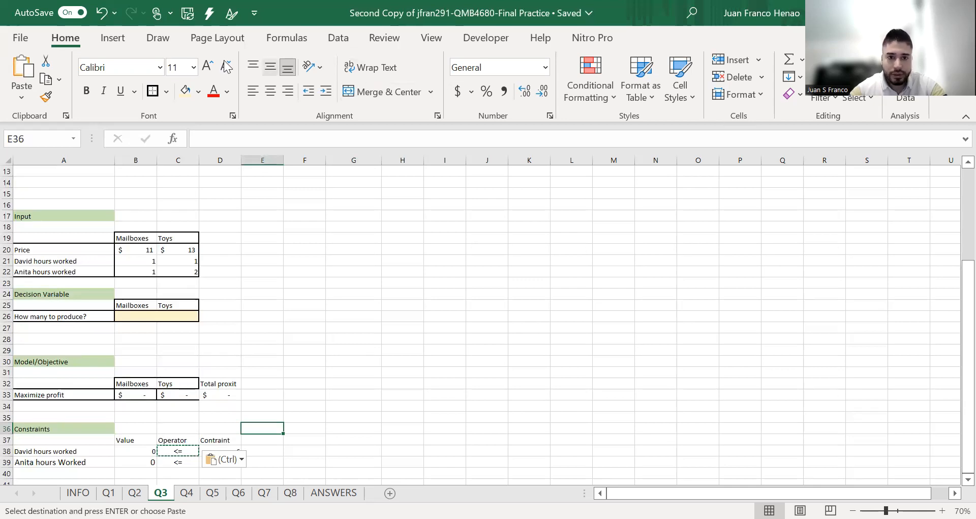
left_click(338, 39)
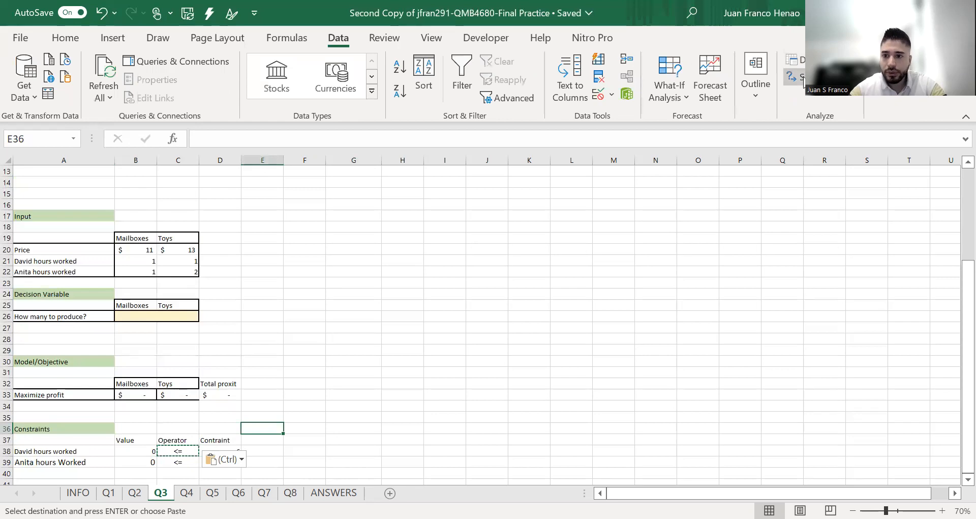
left_click(804, 77)
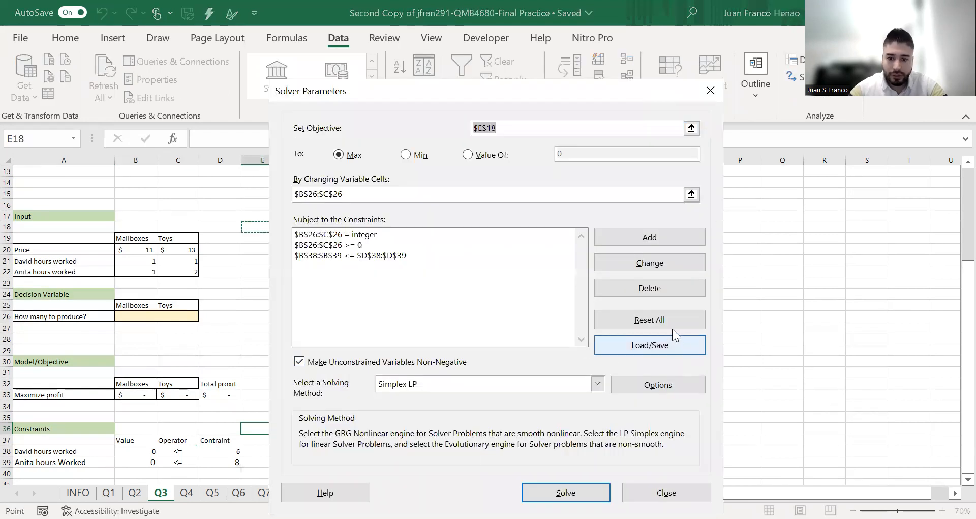
left_click(671, 322)
left_click(504, 327)
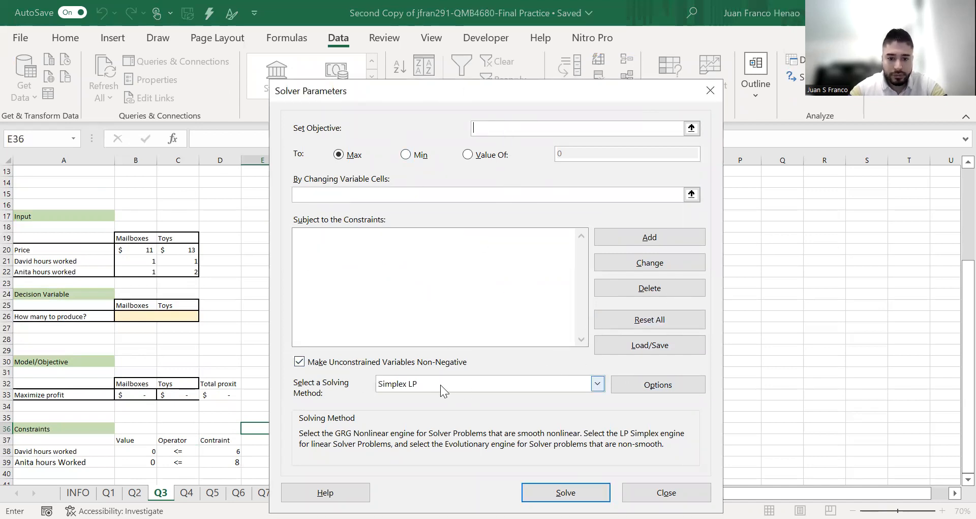
Choose Simplex LP as the Solver solving method
left_click(597, 384)
left_click(574, 410)
left_click(558, 336)
Set the Solver objective to the total profit cell D33
left_click(567, 127)
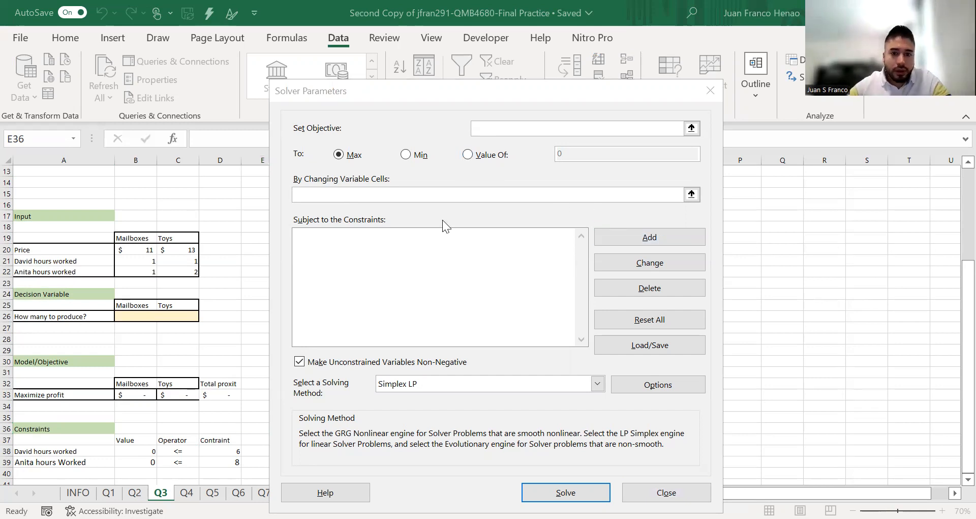
left_click(508, 129)
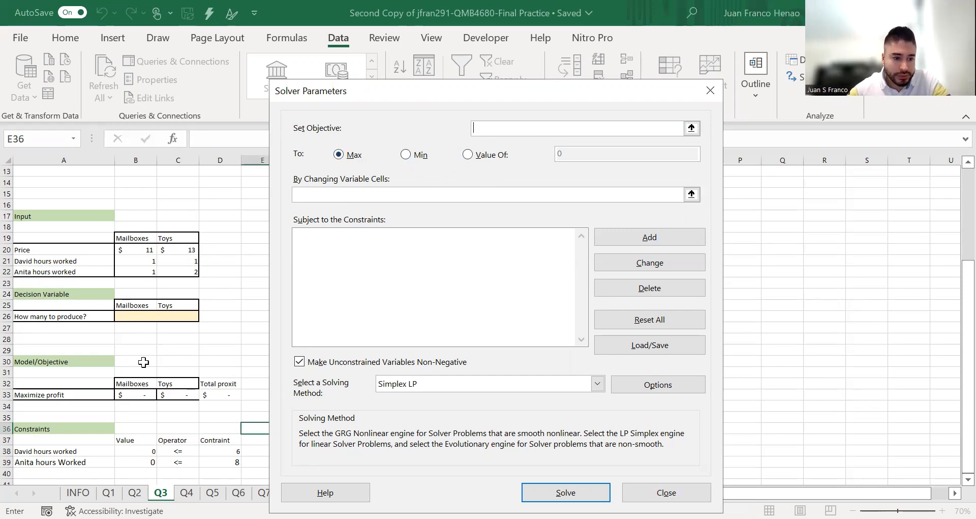
left_click(141, 394)
left_click(212, 396)
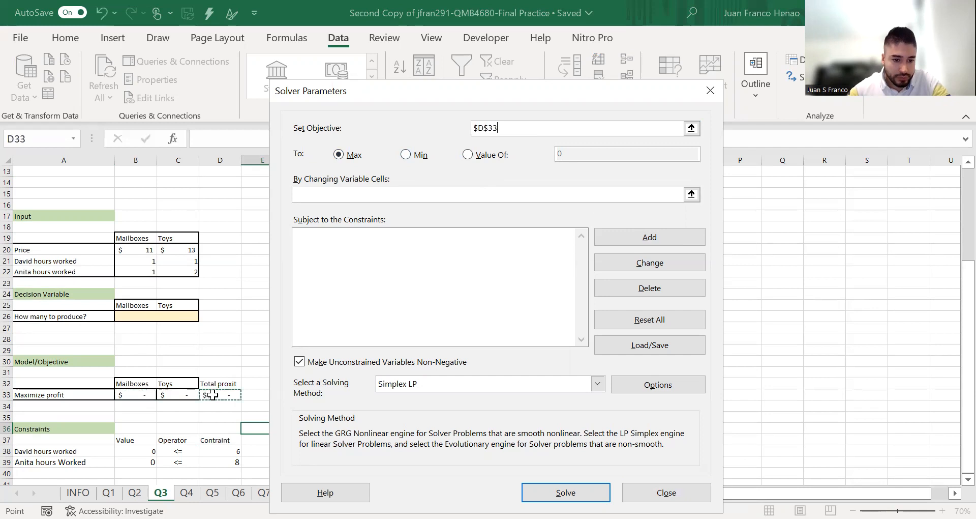
Set Solver's changing variable cells to B26:C26, run it without constraints and keep the result
left_click(381, 194)
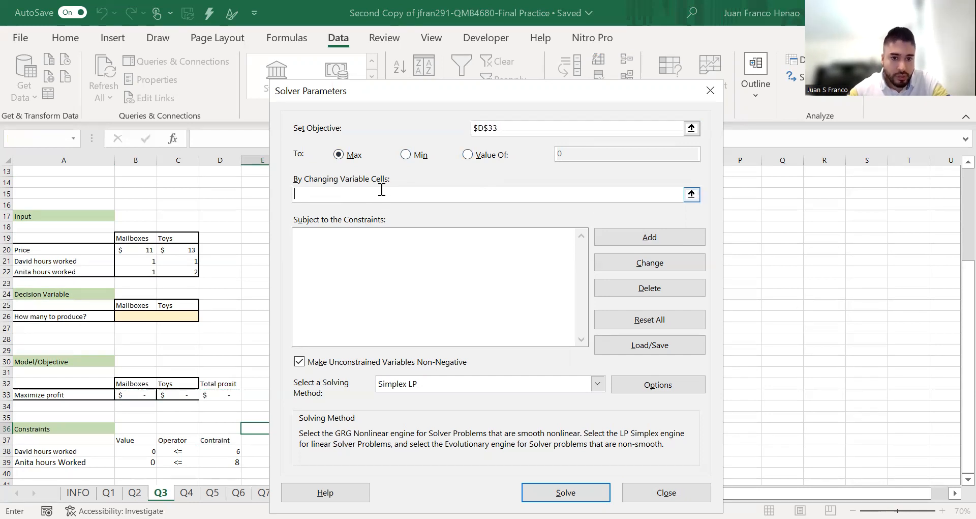
left_click_drag(128, 317, 175, 317)
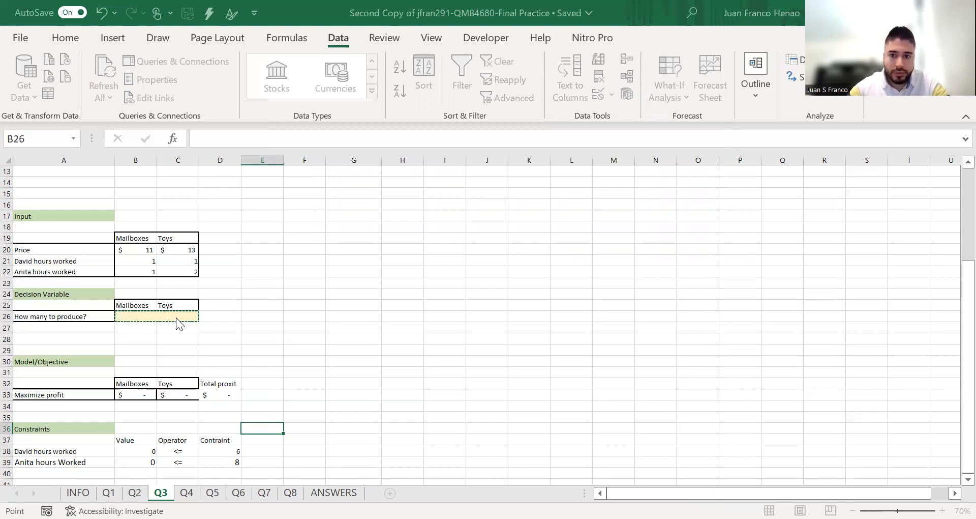
key("Return")
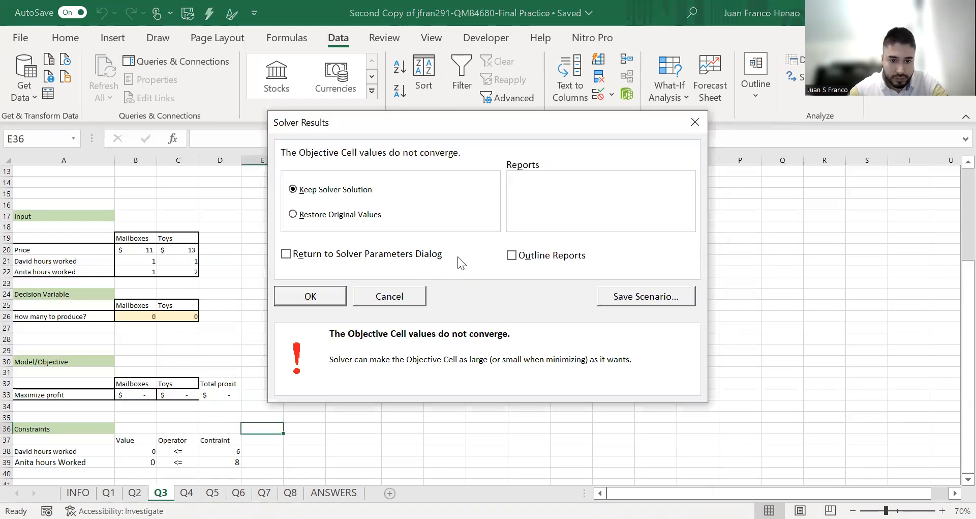
left_click(318, 301)
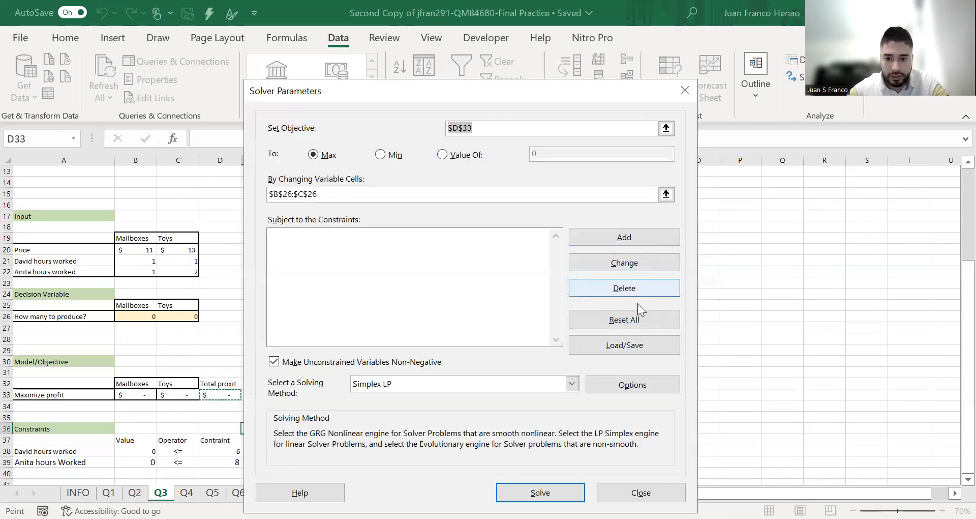
Reopen Solver and add the labor-hour constraint B38:B39 <= D38:D39
left_click(440, 198)
left_click(500, 129)
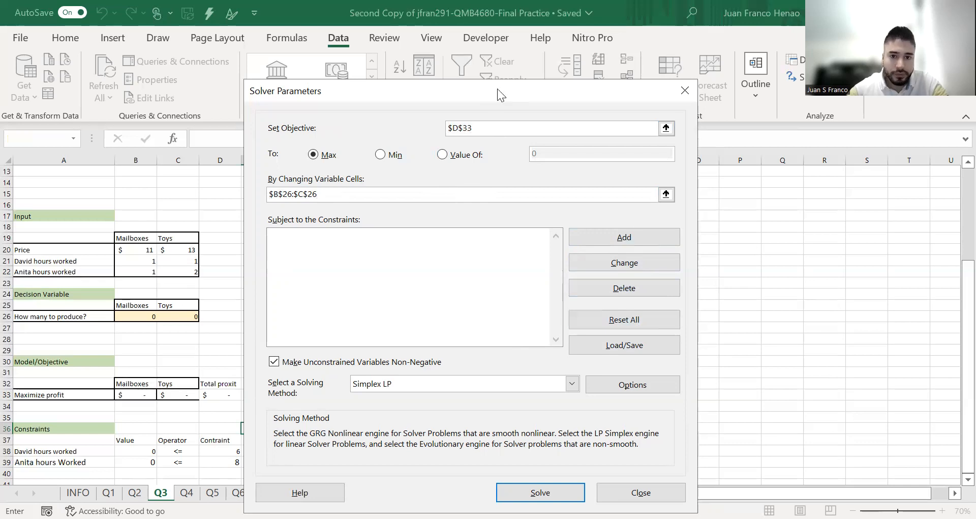
left_click_drag(498, 88, 704, 48)
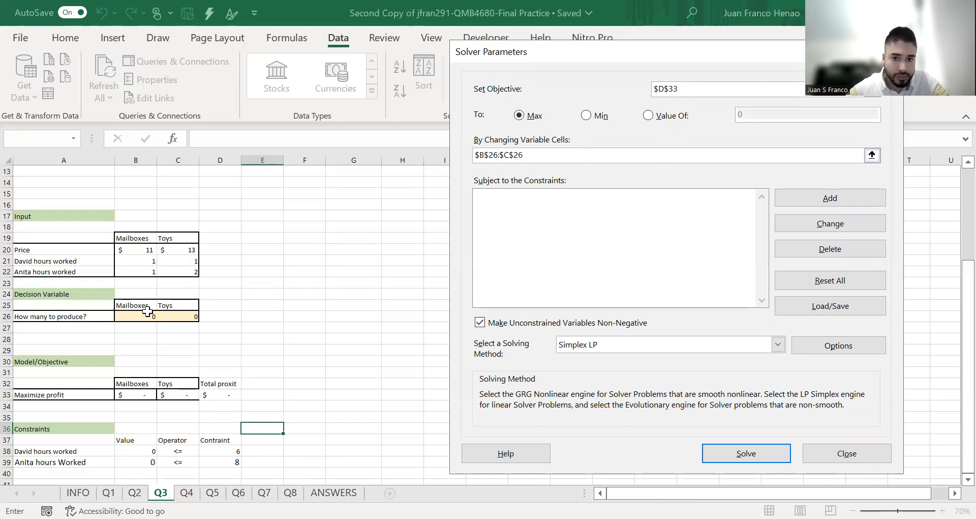
left_click(610, 230)
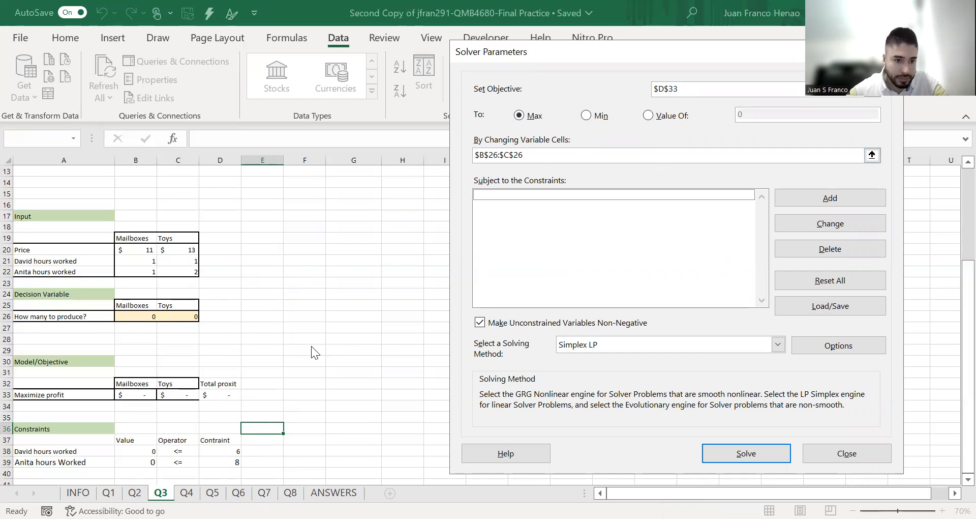
left_click(819, 197)
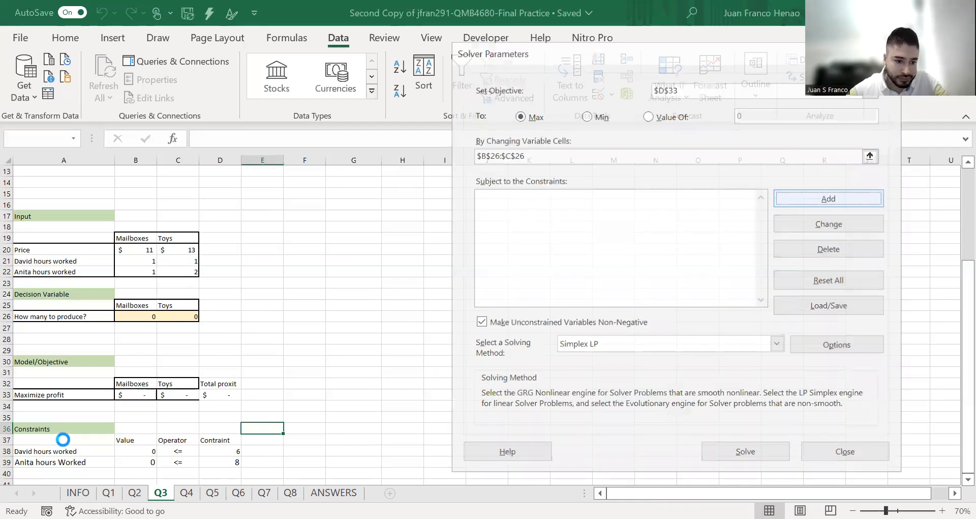
left_click_drag(147, 450, 146, 464)
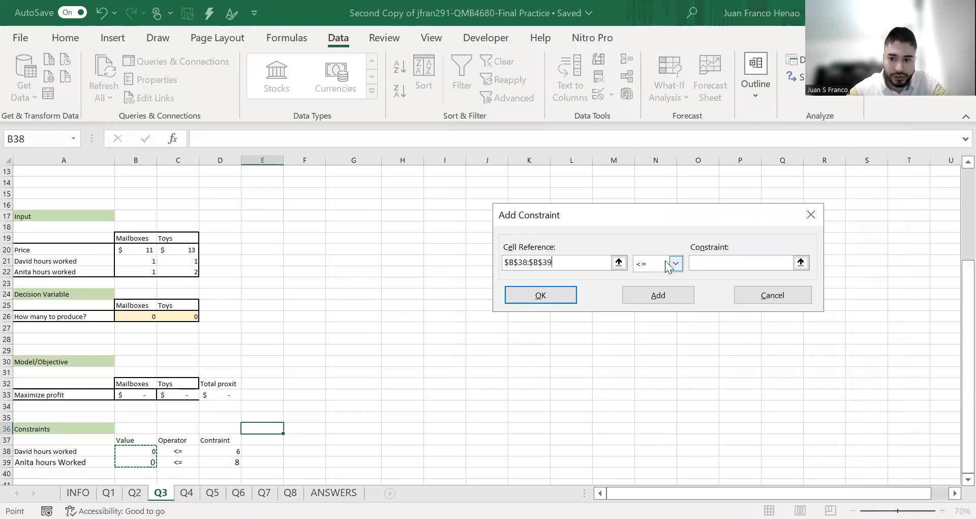
left_click(710, 263)
left_click_drag(224, 450, 224, 462)
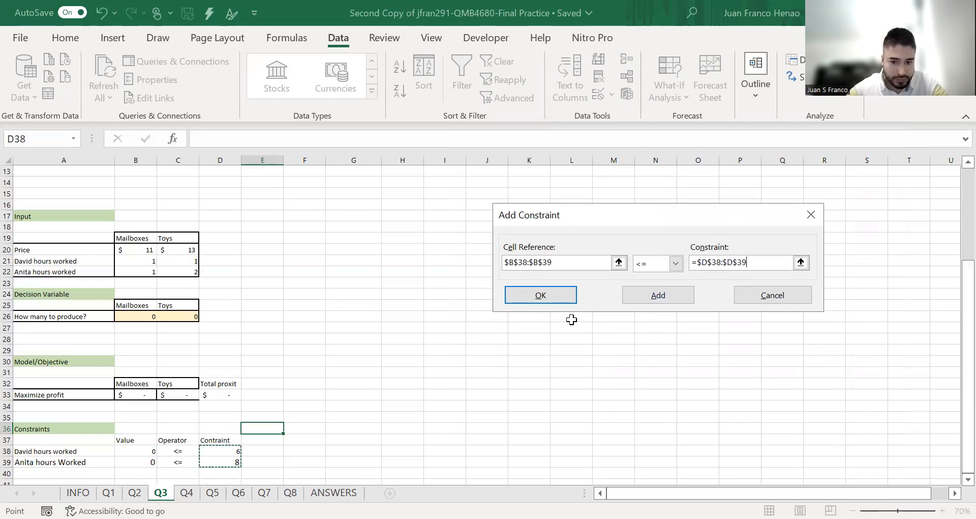
left_click(662, 296)
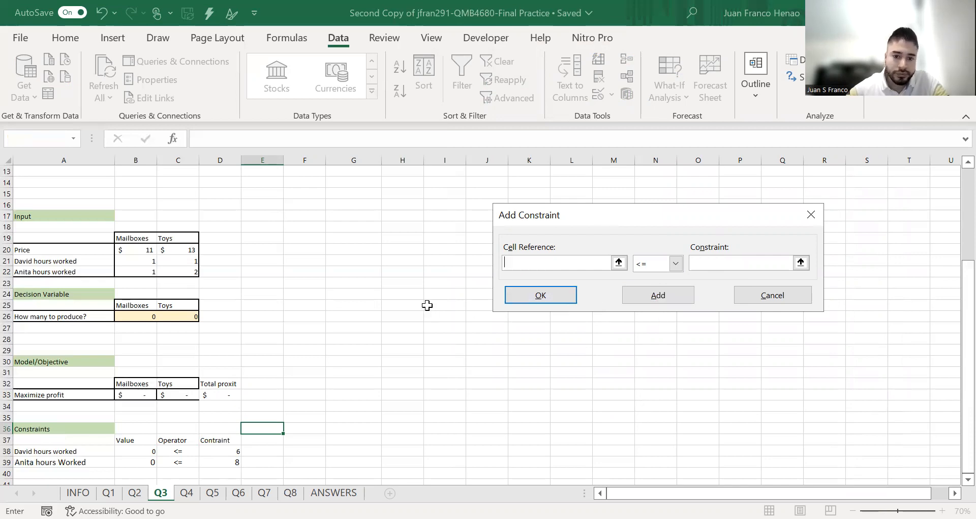
Add a Solver constraint requiring the production quantities in B26:C26 to be >= 0
left_click_drag(138, 316, 184, 318)
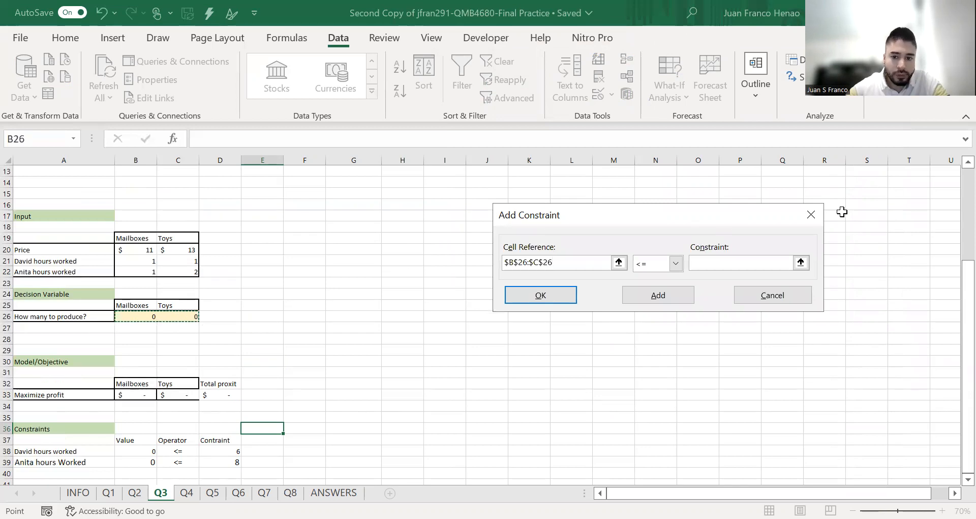
left_click(676, 263)
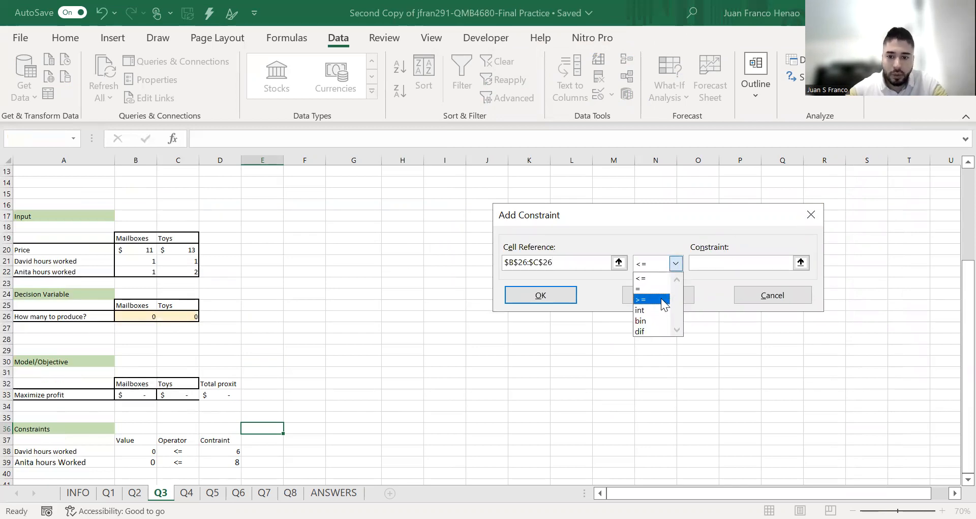
left_click(664, 300)
type("0")
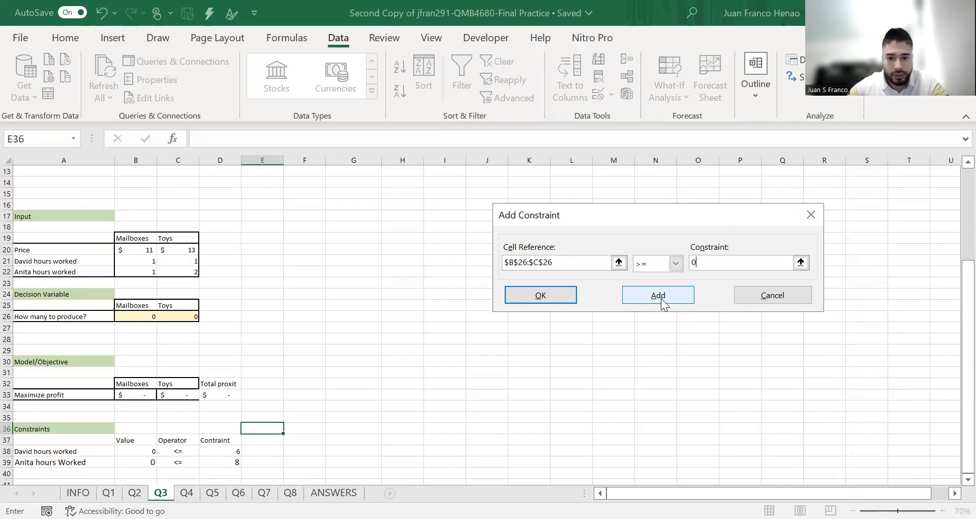
left_click(628, 296)
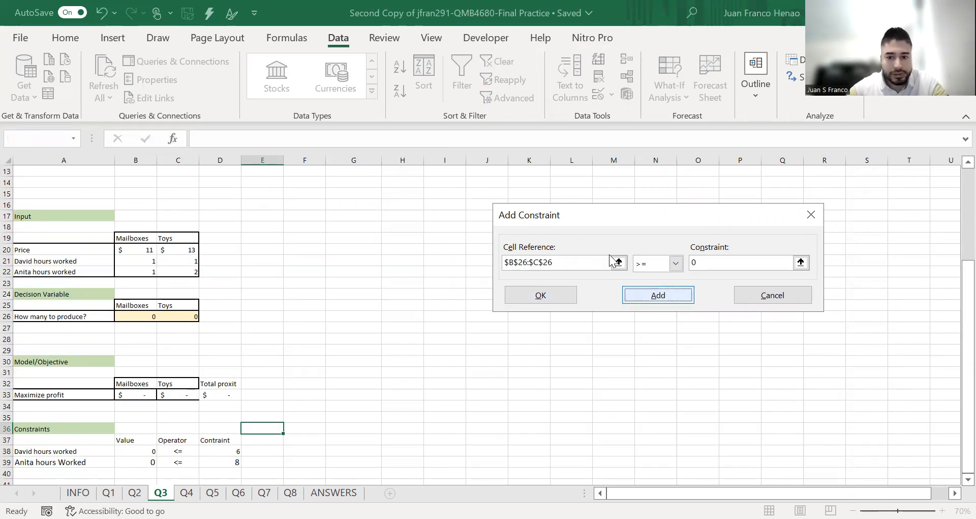
left_click(656, 296)
Constrain B26:C26 to integer values and solve the model, keeping the Solver solution
left_click_drag(150, 317, 181, 316)
left_click(676, 263)
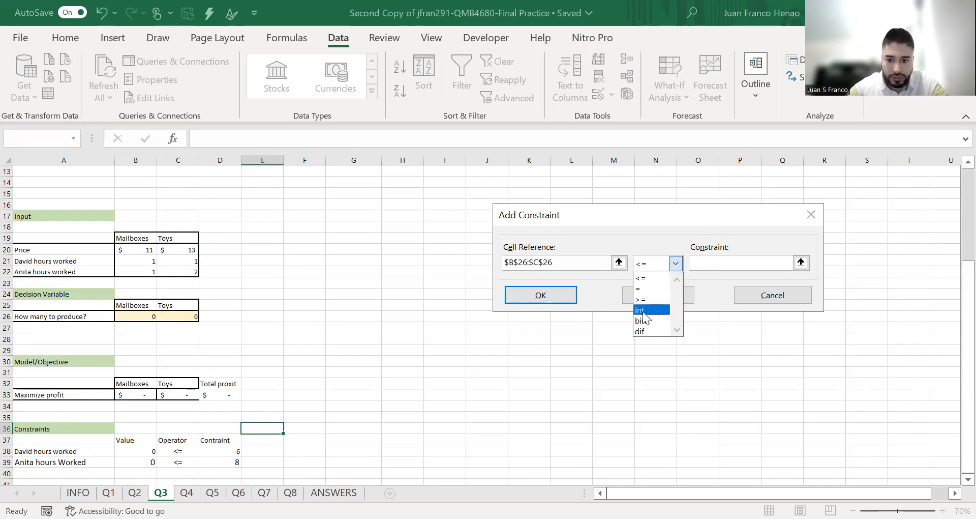
left_click(643, 311)
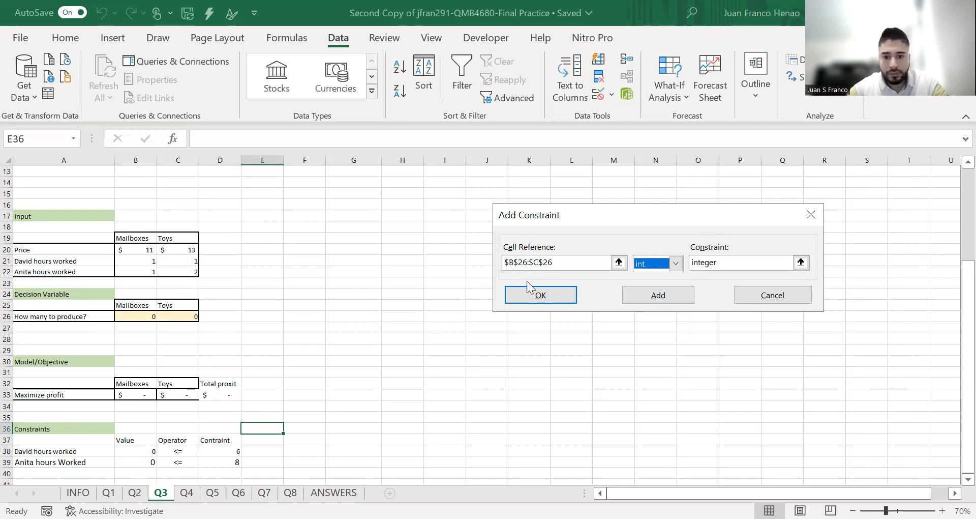
left_click(552, 296)
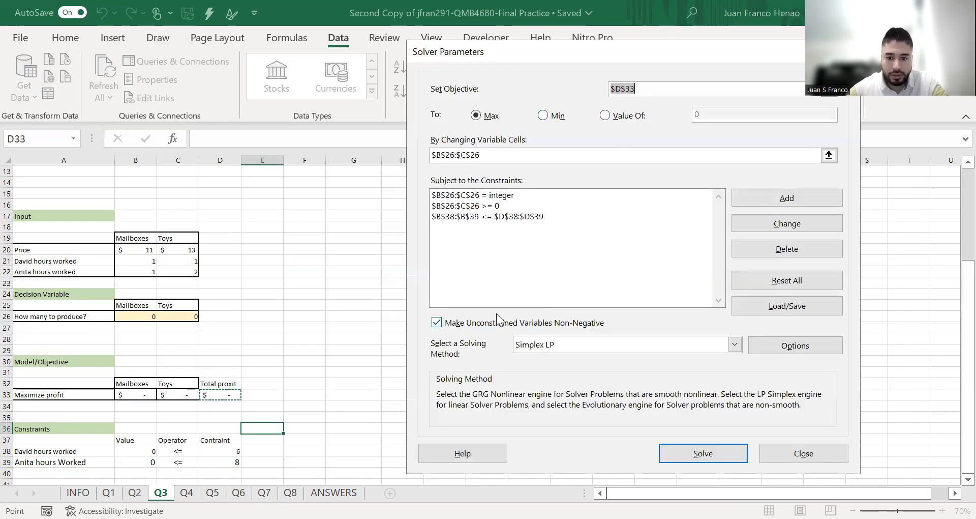
left_click(700, 454)
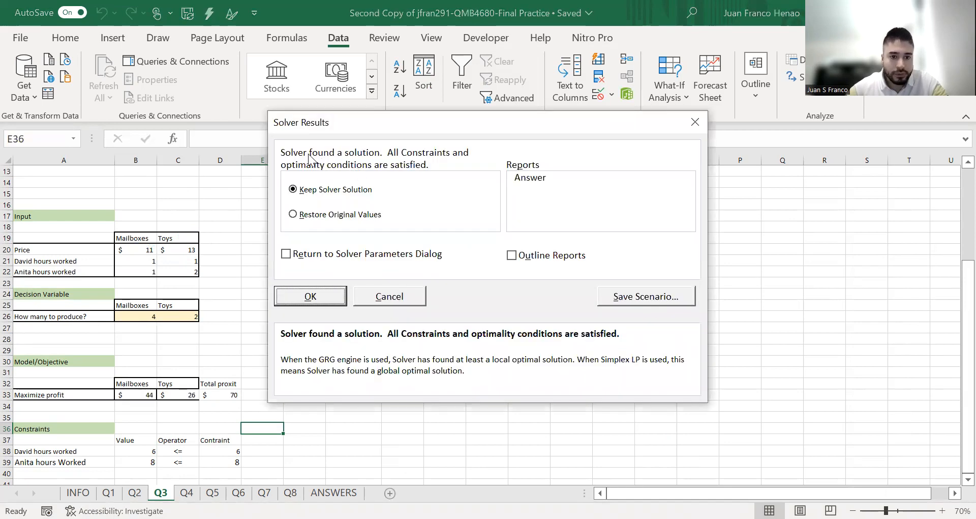
left_click(327, 294)
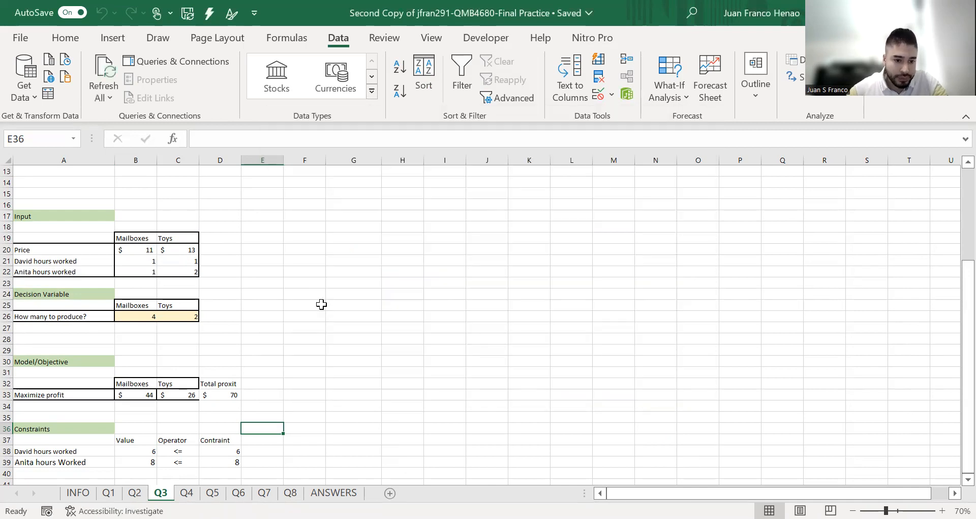
Link the Total revenue answer cell B12 to the total profit cell with =D33
scroll(310, 317, "up", 4)
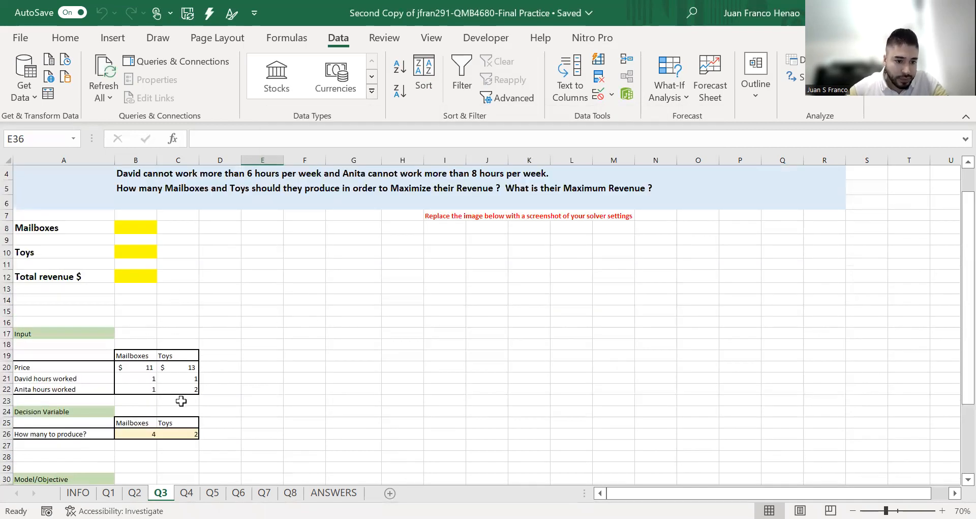
scroll(181, 400, "down", 3)
scroll(181, 401, "up", 1)
left_click(126, 232)
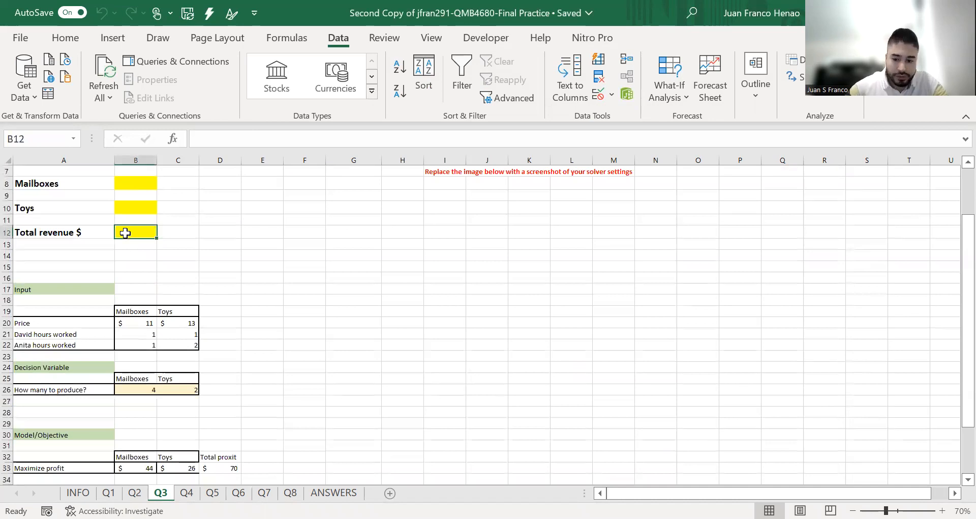
type("=")
scroll(173, 288, "down", 2)
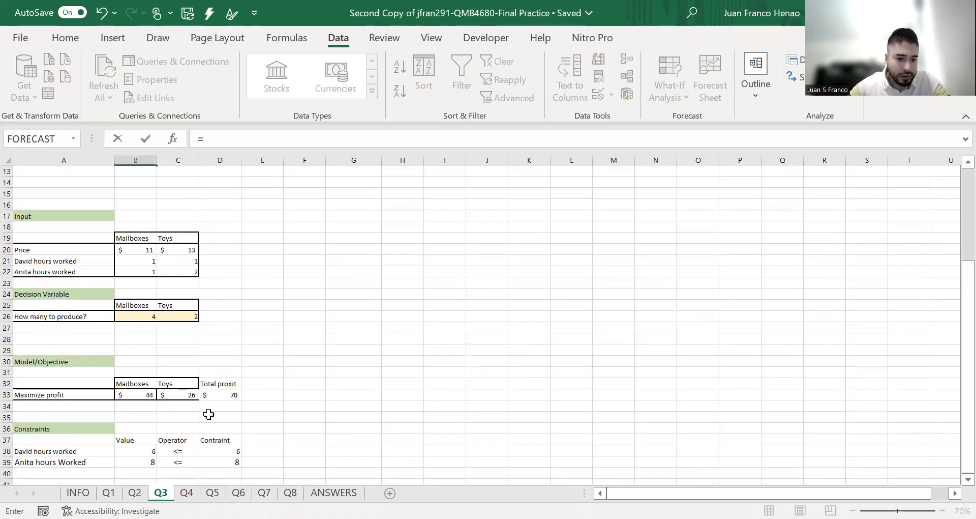
left_click(224, 394)
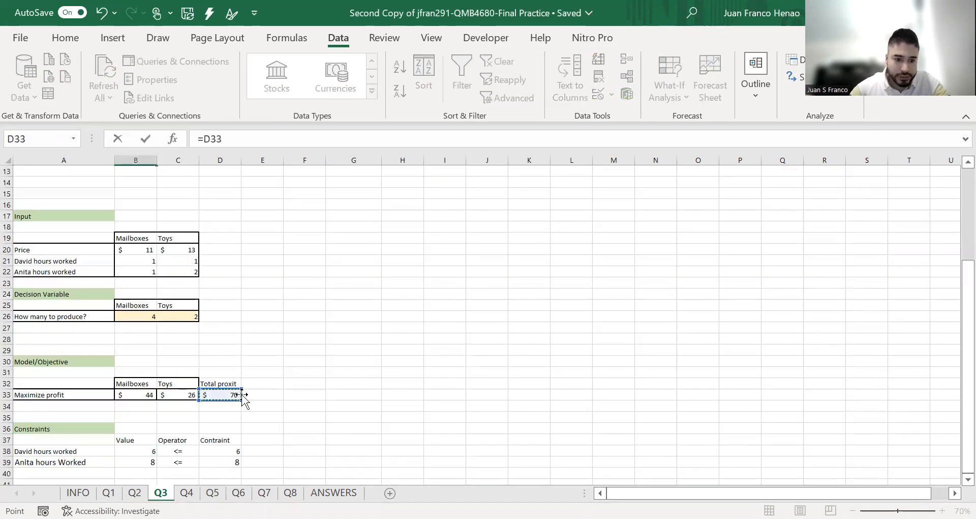
key("Return")
Link the Toys answer cell B10 to the toy production quantity with =C26
scroll(220, 297, "up", 3)
left_click(136, 252)
type("=")
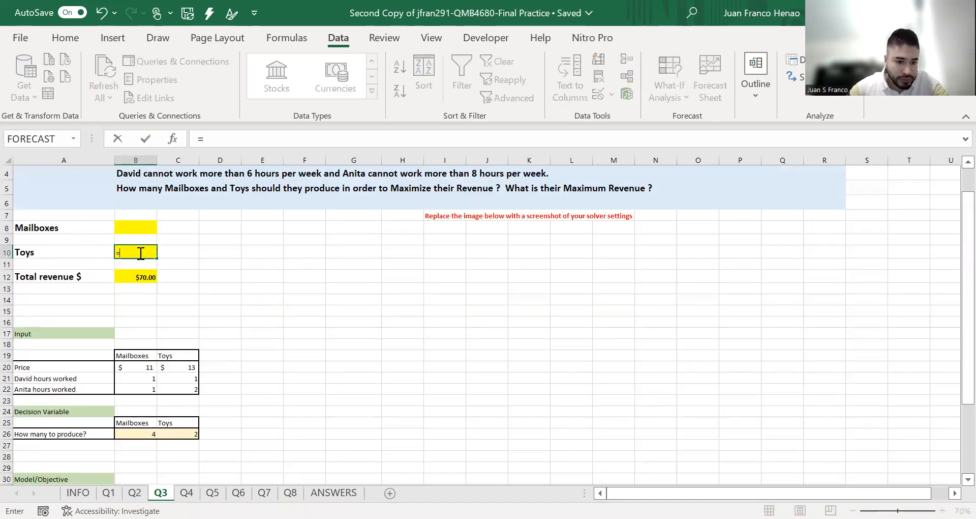
left_click(184, 434)
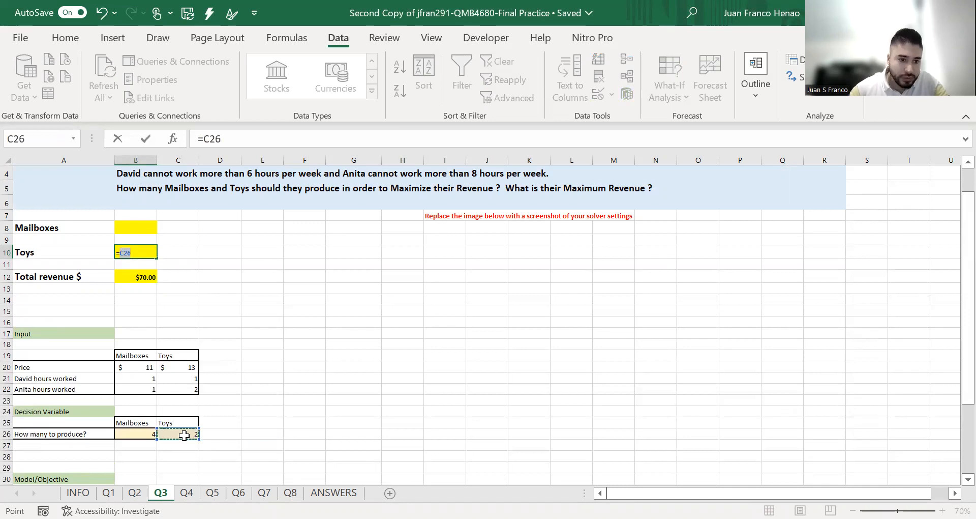
key("Return")
Link the Mailboxes answer cell B8 to the mailbox production quantity with =B26
left_click(147, 229)
type("=")
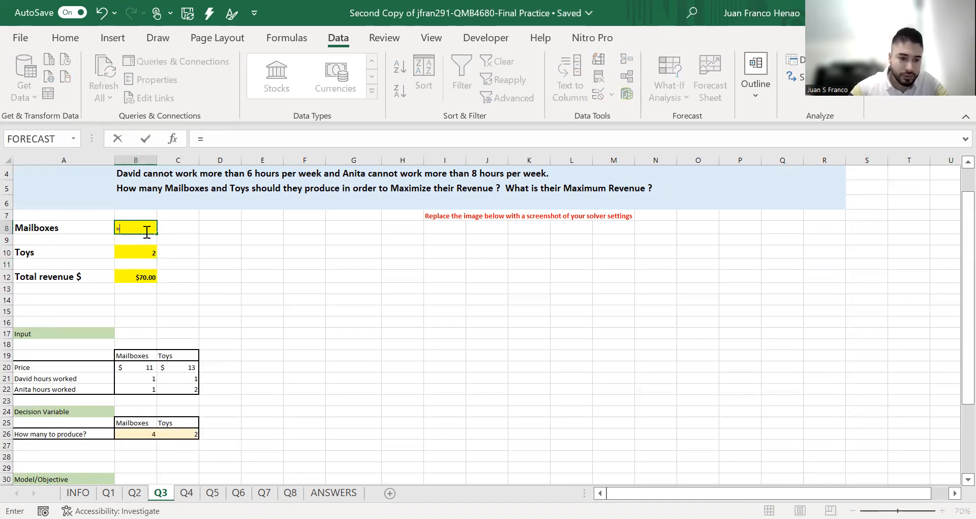
left_click(152, 432)
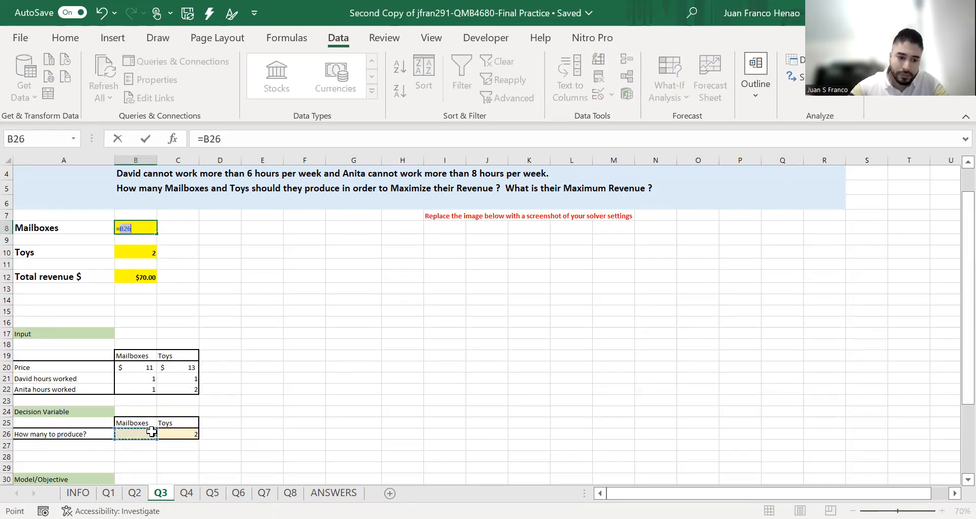
key("Return")
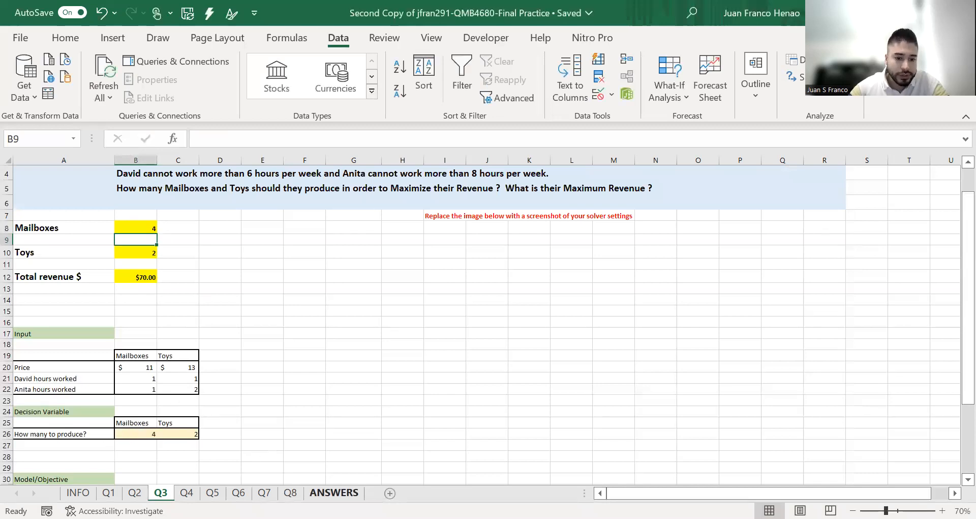
Check the Question 3 mailbox, toy and revenue answers against the key on the ANSWERS sheet
left_click(334, 493)
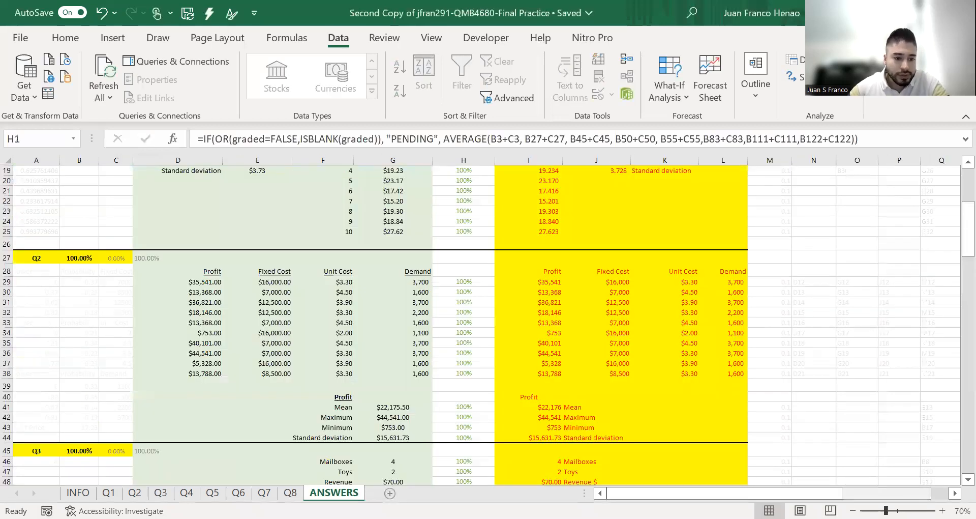
scroll(340, 401, "down", 3)
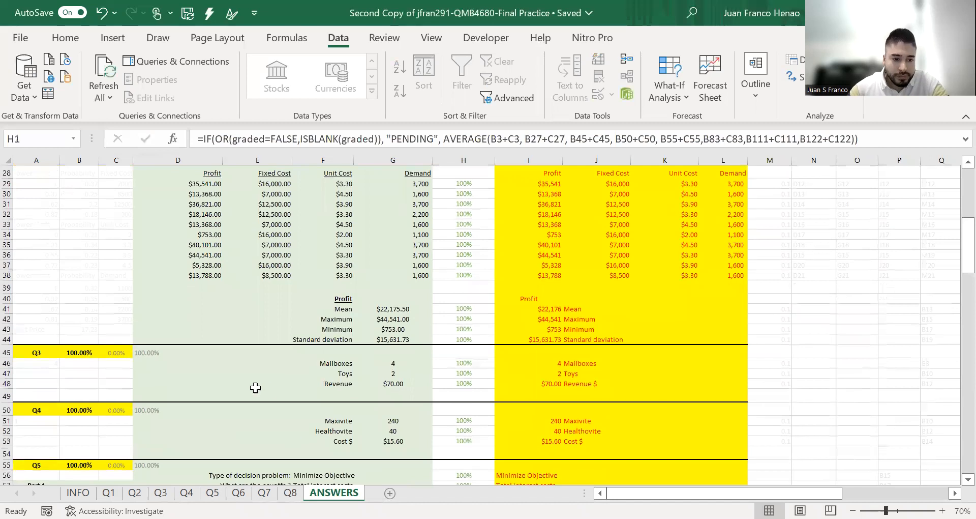